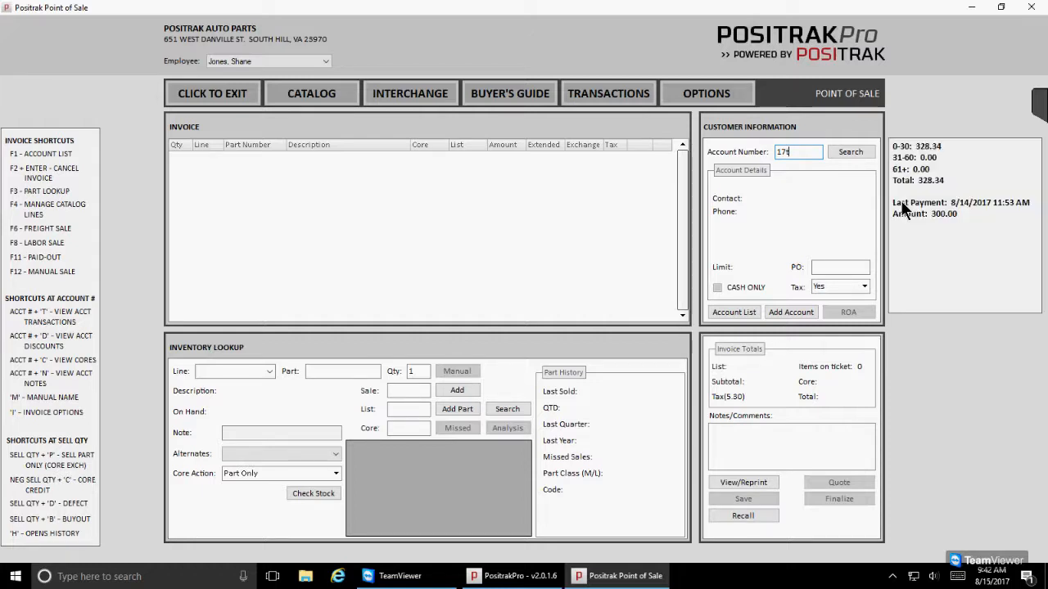
Open King Automotive Service's charge transactions and save a PO number on the 8/14/2017 10:51 AM sale.
{"action": "key", "text": "Return"}
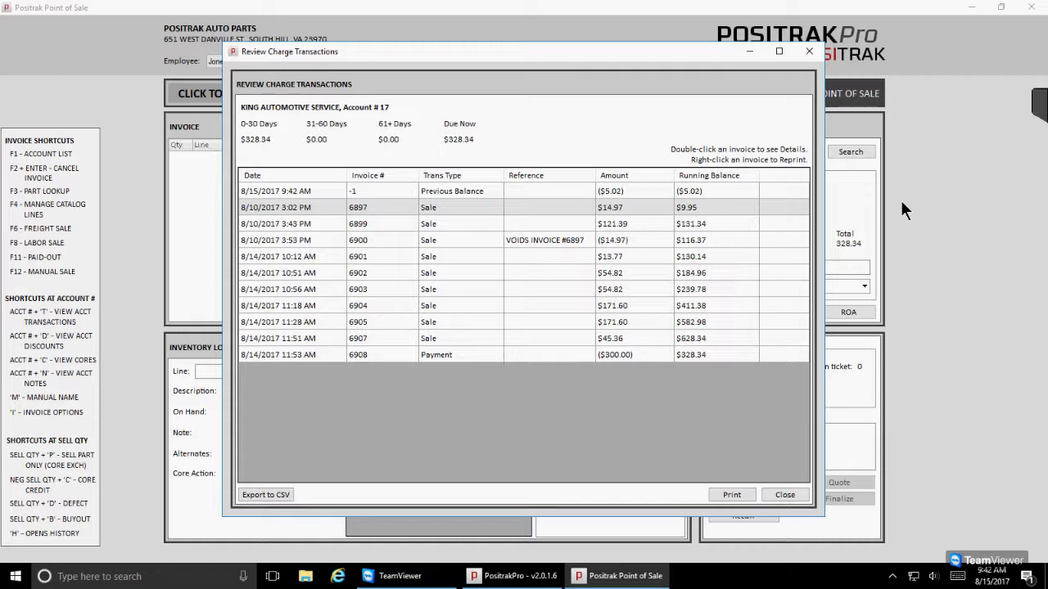
{"action": "left_click", "coordinate": [481, 191]}
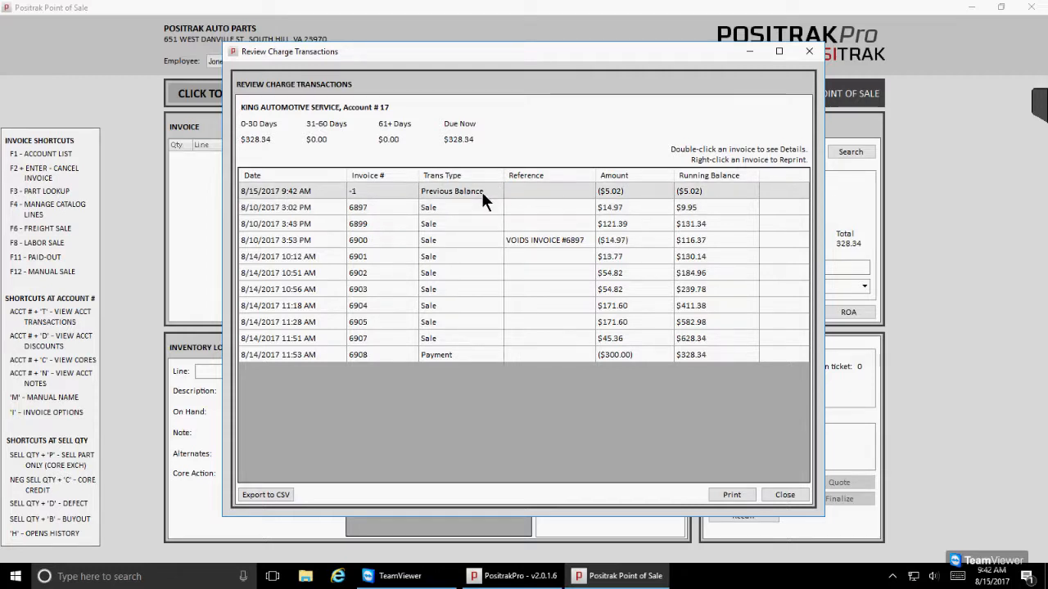
{"action": "right_click", "coordinate": [472, 274]}
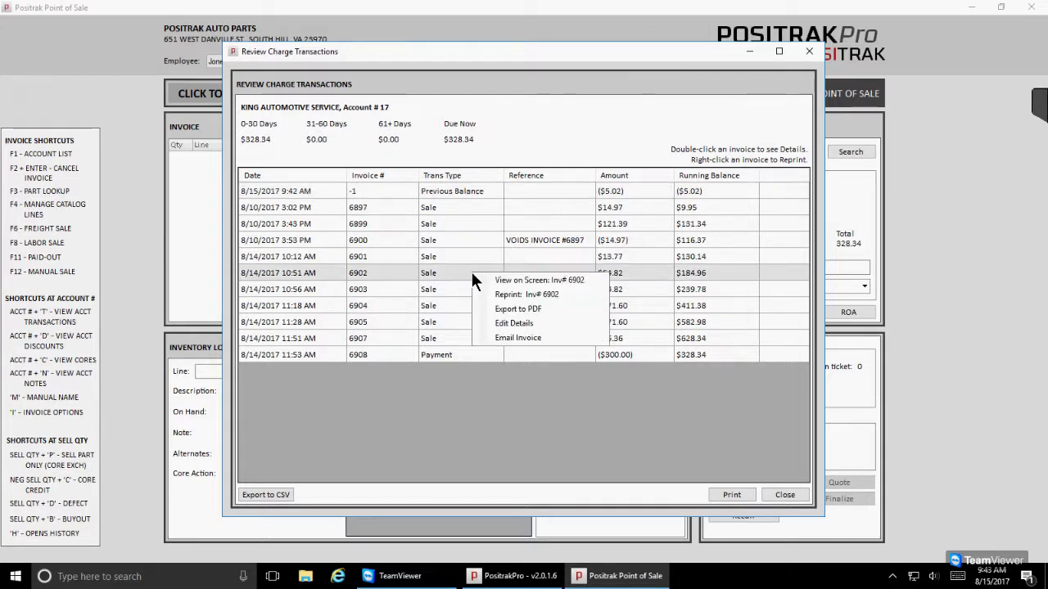
{"action": "left_click", "coordinate": [560, 323]}
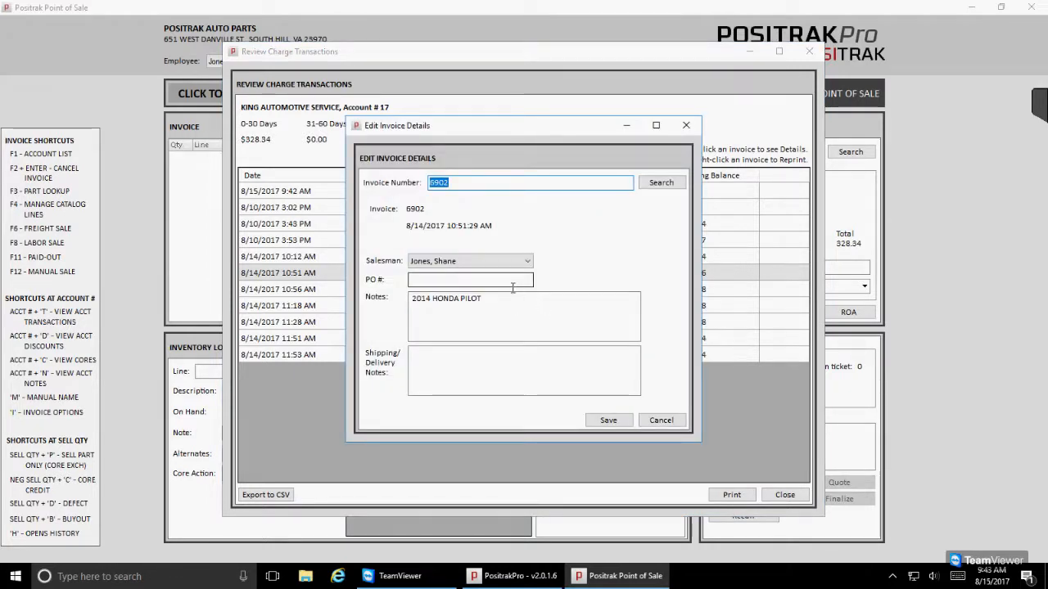
{"action": "left_click", "coordinate": [511, 285]}
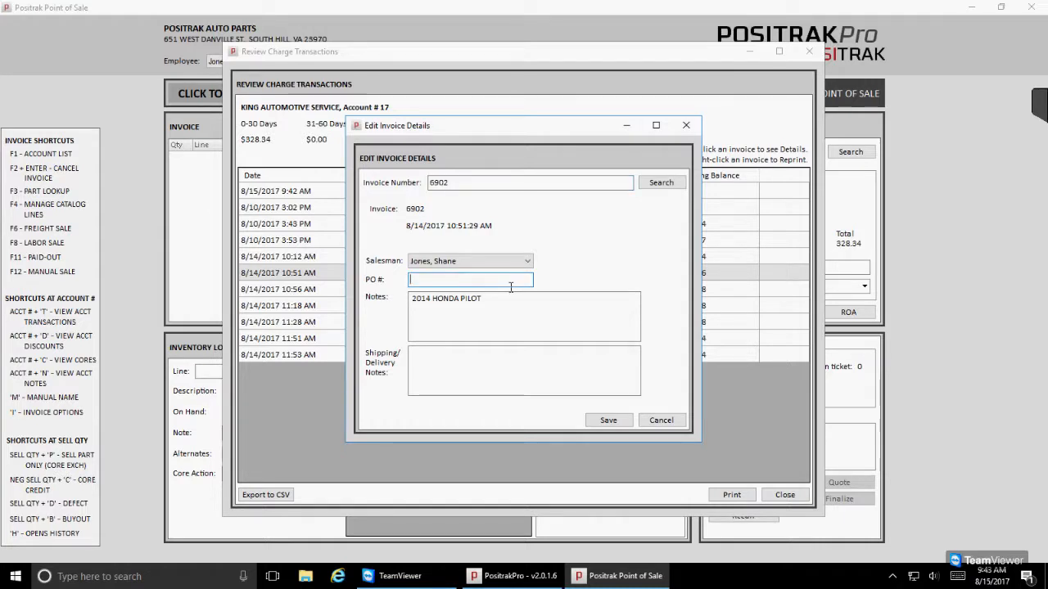
{"action": "type", "text": "5546"}
{"action": "left_click", "coordinate": [598, 421]}
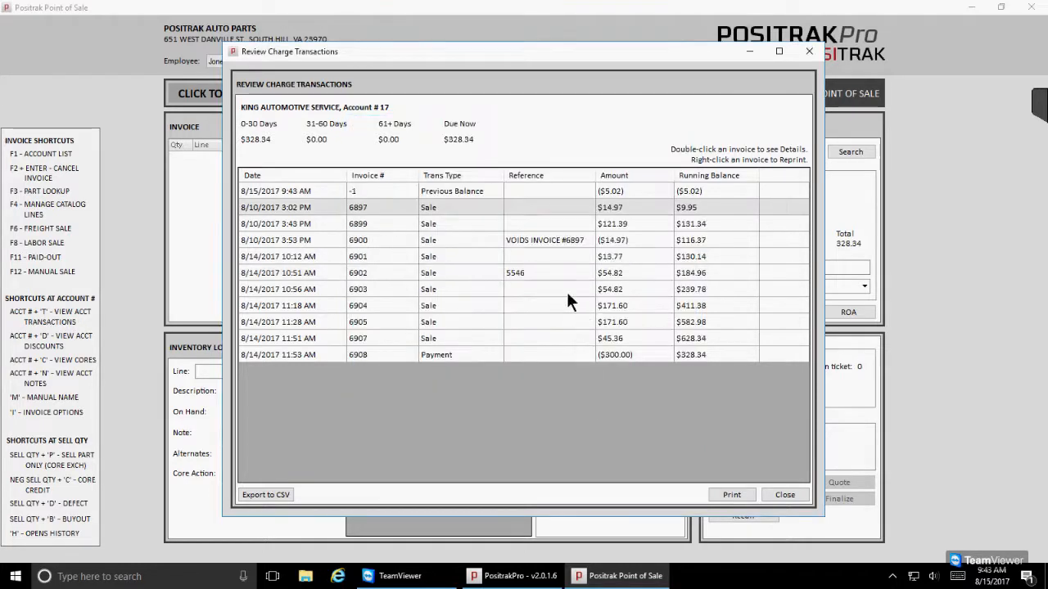
View the itemized transaction log for the 8/14/2017 10:51 AM sale, and close it.
{"action": "left_click", "coordinate": [522, 270]}
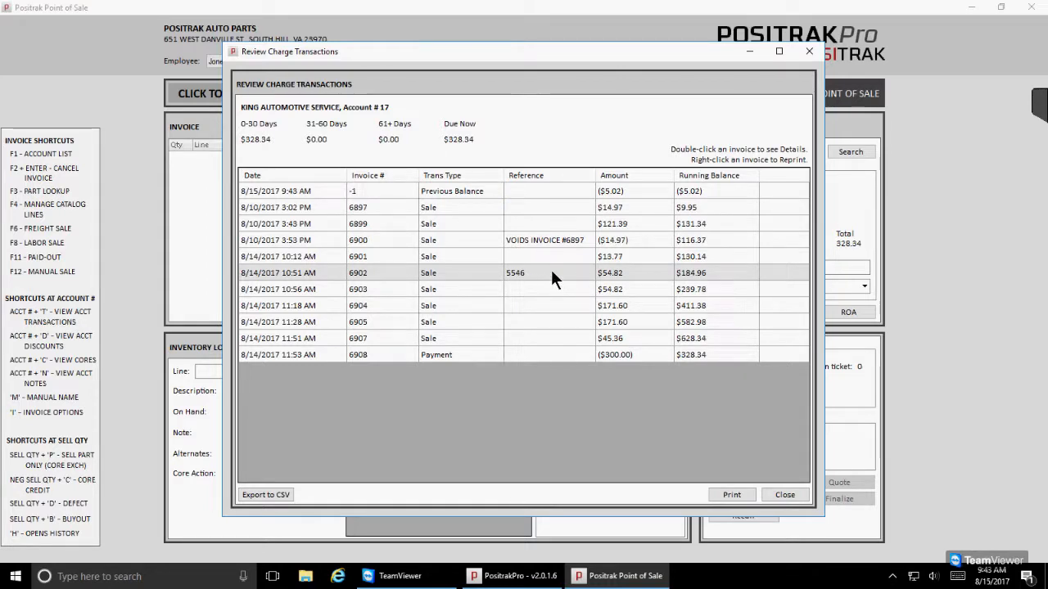
{"action": "double_click", "coordinate": [550, 271]}
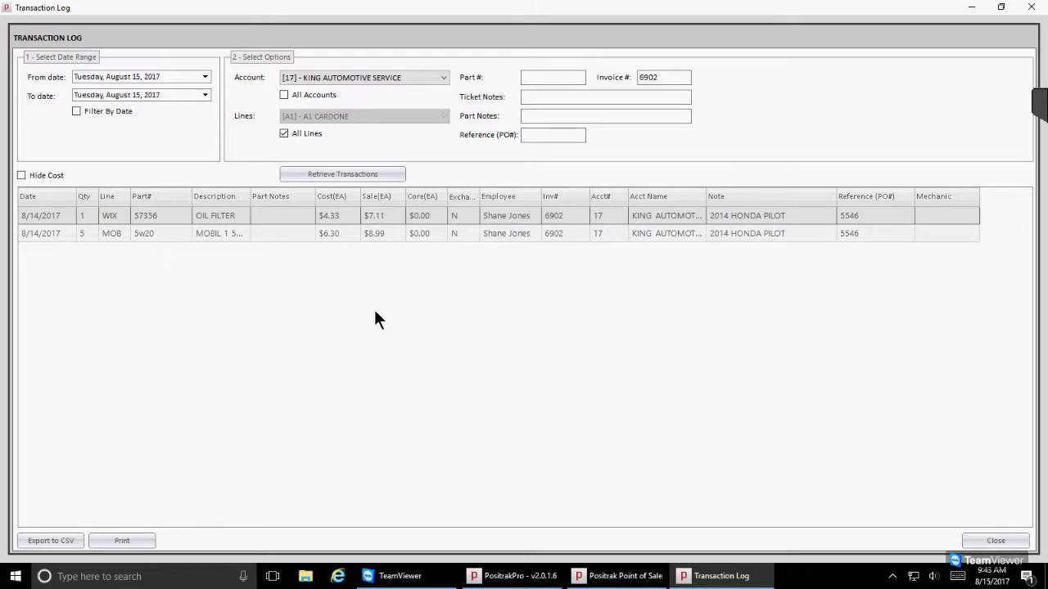
{"action": "left_click", "coordinate": [981, 537]}
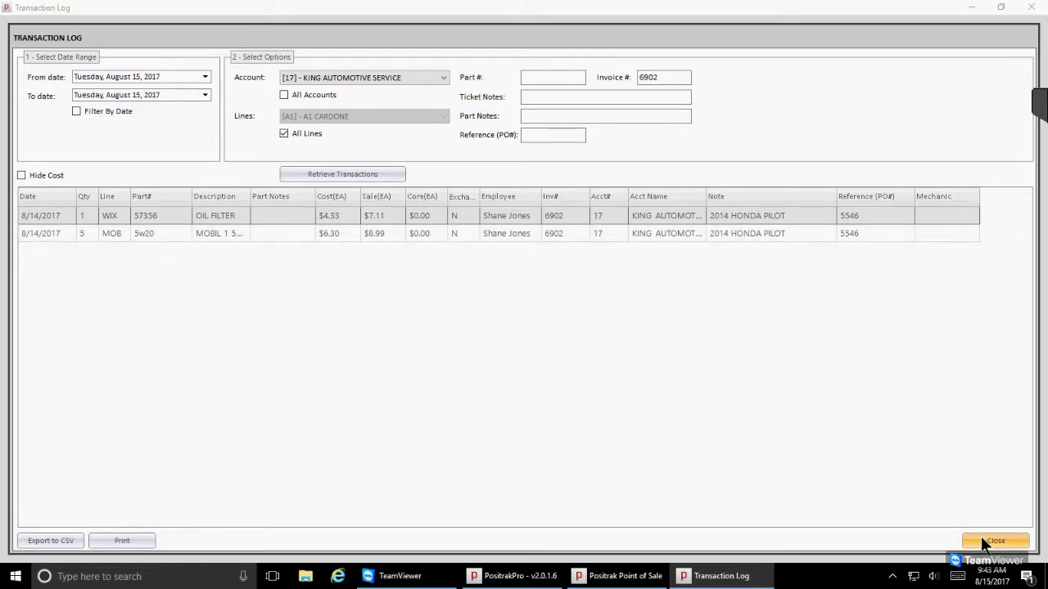
{"action": "left_click", "coordinate": [808, 157]}
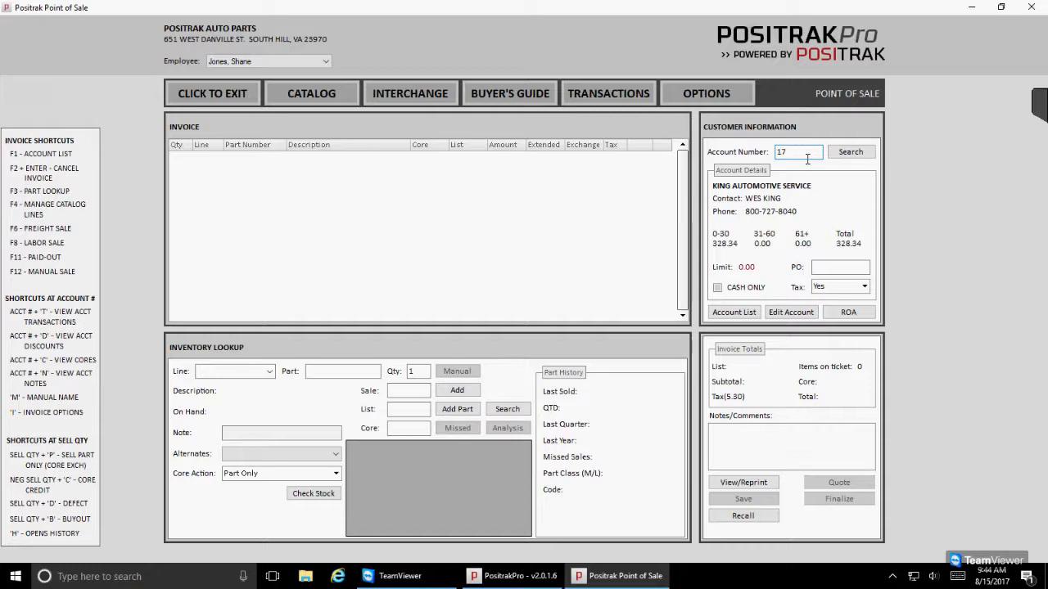
{"action": "type", "text": "17c"}
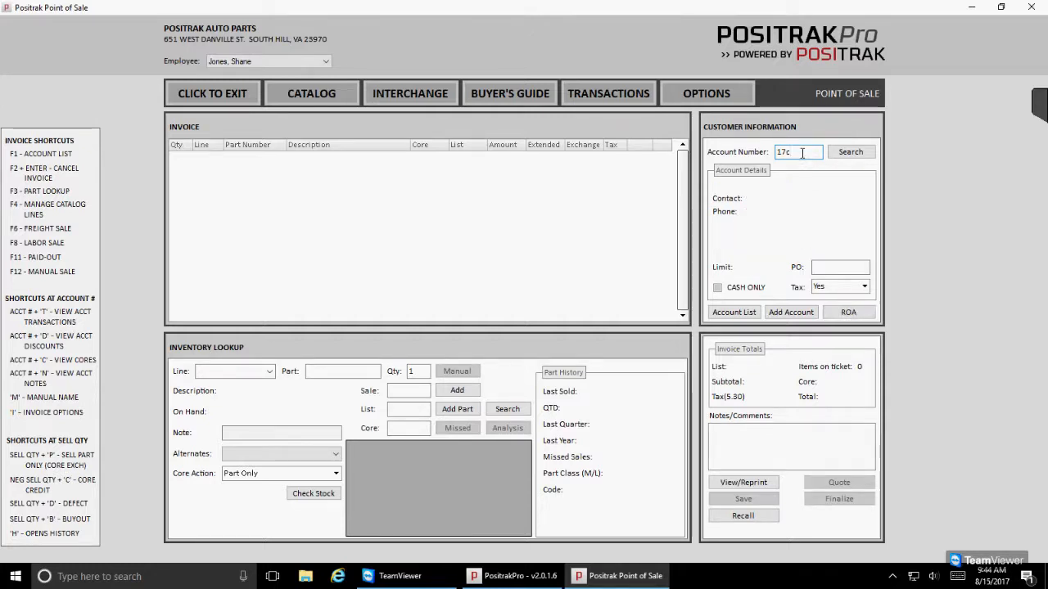
{"action": "key", "text": "Return"}
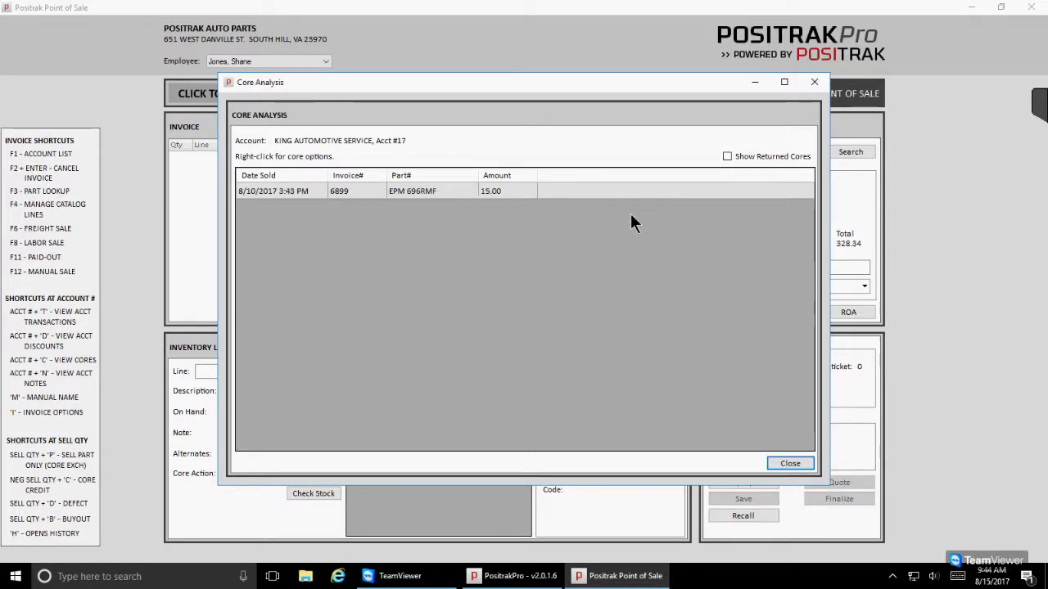
{"action": "left_click", "coordinate": [782, 465]}
{"action": "left_click", "coordinate": [804, 154]}
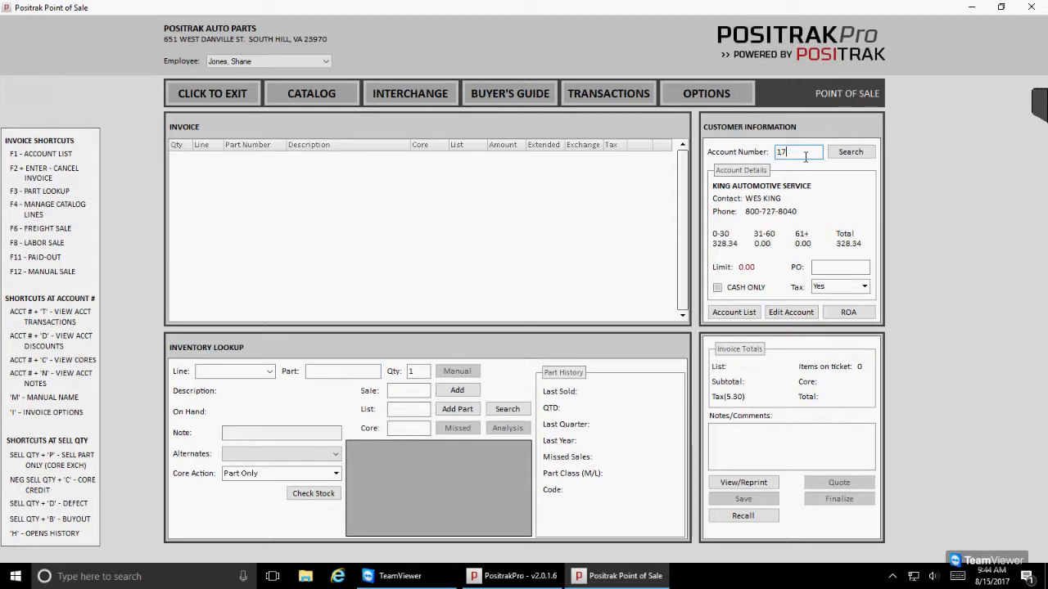
{"action": "type", "text": "d"}
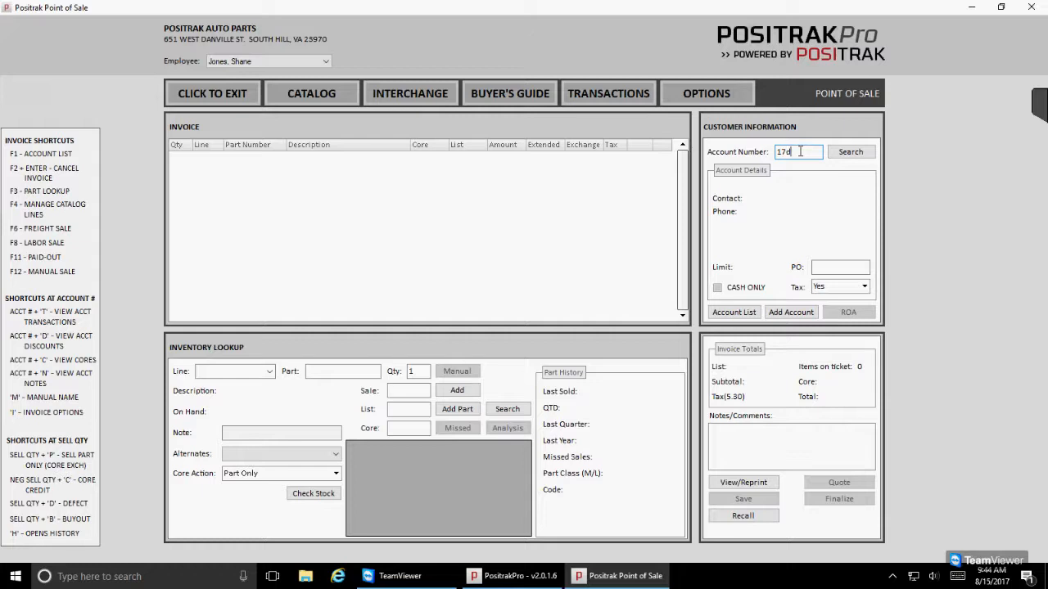
{"action": "key", "text": "Return"}
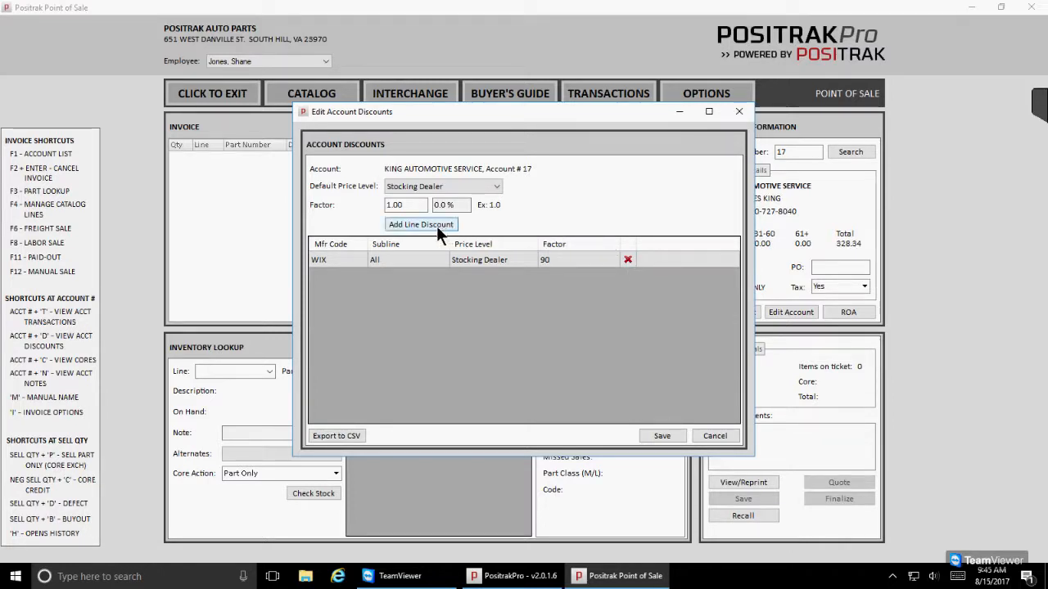
{"action": "left_click", "coordinate": [628, 259]}
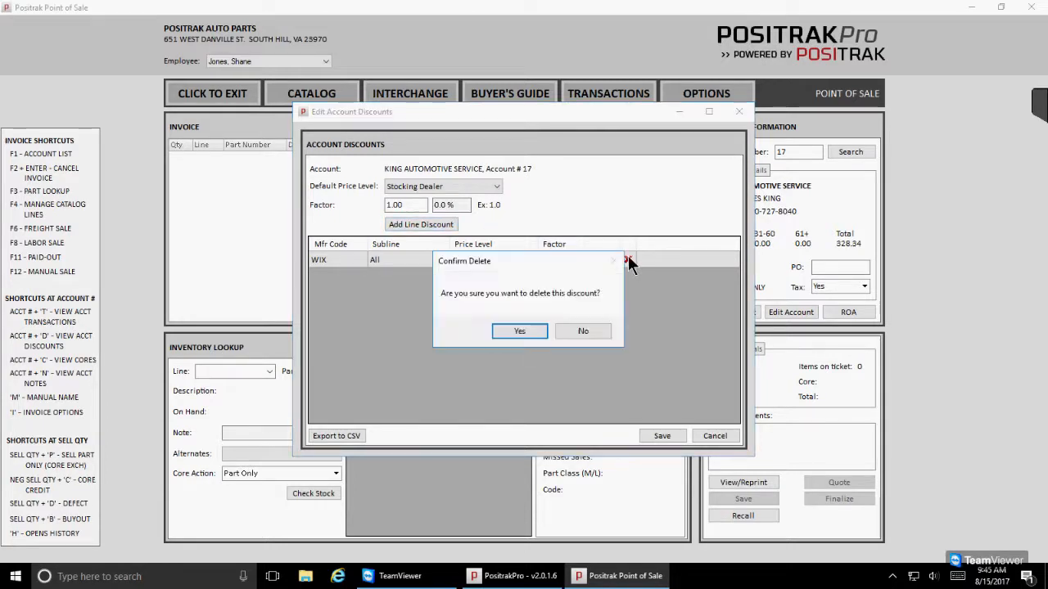
{"action": "left_click", "coordinate": [519, 331]}
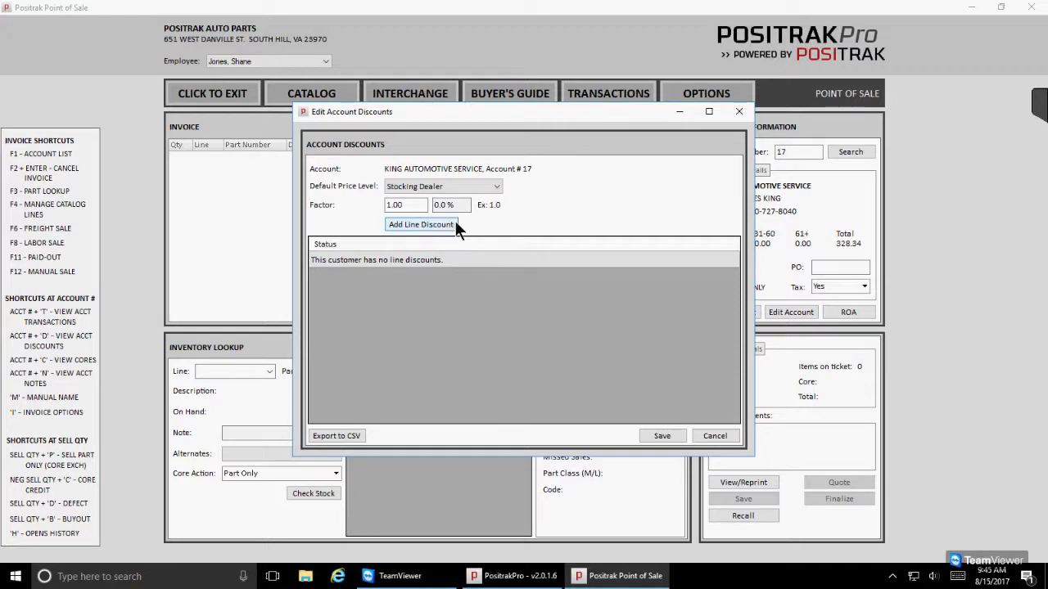
Add a full-line WIX Filters discount at the Stocking Dealer price level with factor 90, and save the account discounts.
{"action": "left_click", "coordinate": [420, 224]}
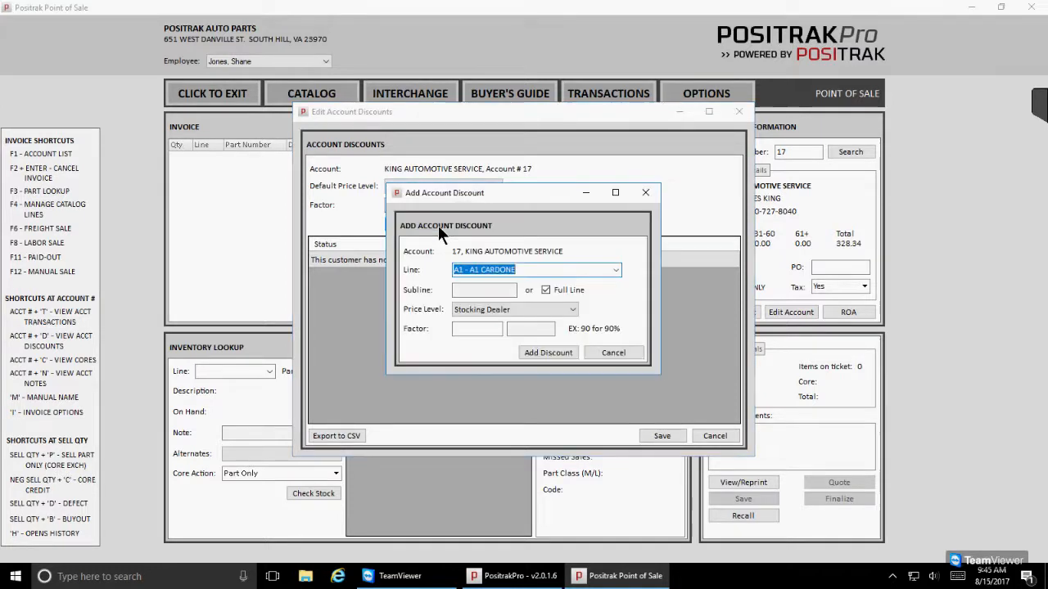
{"action": "type", "text": "wix"}
{"action": "left_click", "coordinate": [482, 309]}
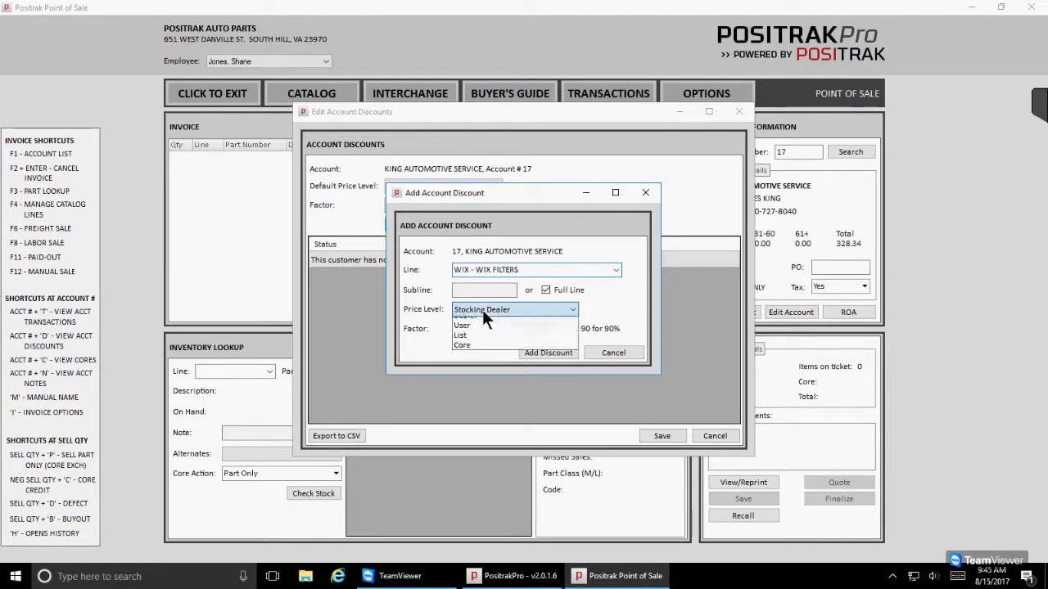
{"action": "left_click", "coordinate": [482, 310]}
{"action": "left_click", "coordinate": [486, 331]}
{"action": "type", "text": "90"}
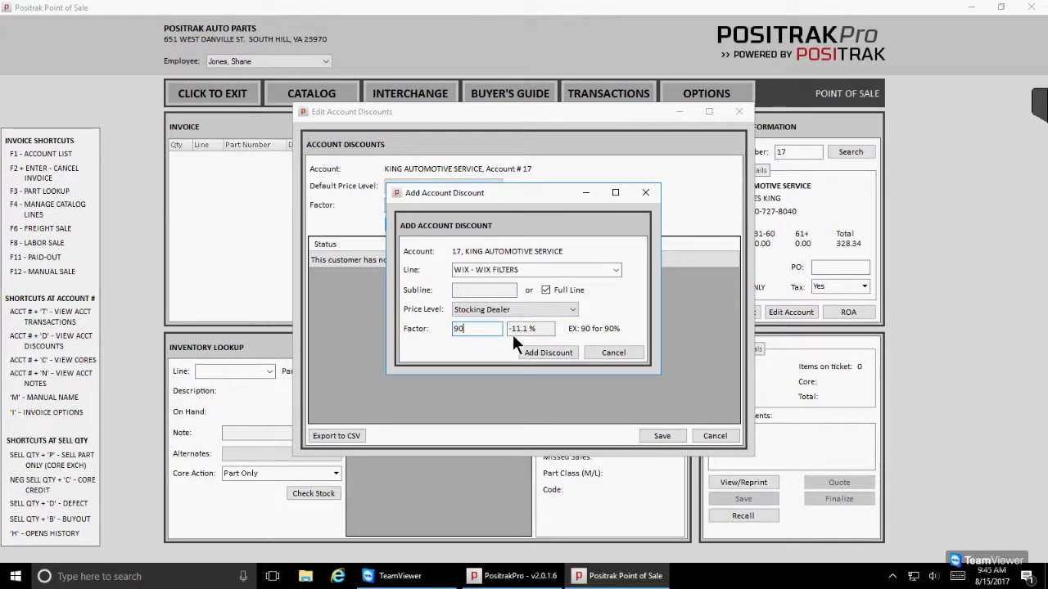
{"action": "left_click", "coordinate": [547, 353]}
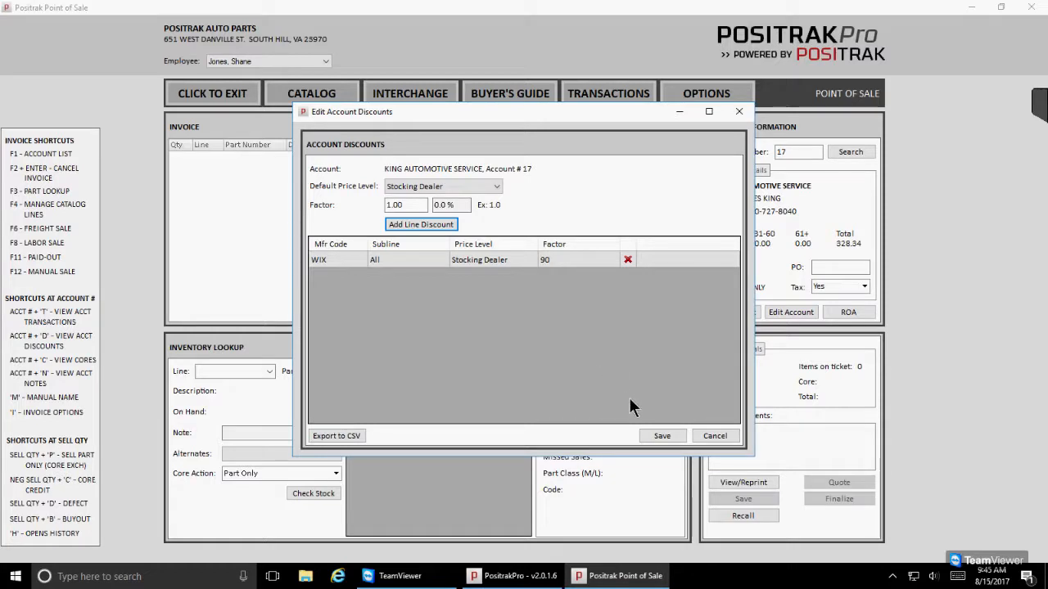
{"action": "left_click", "coordinate": [648, 436]}
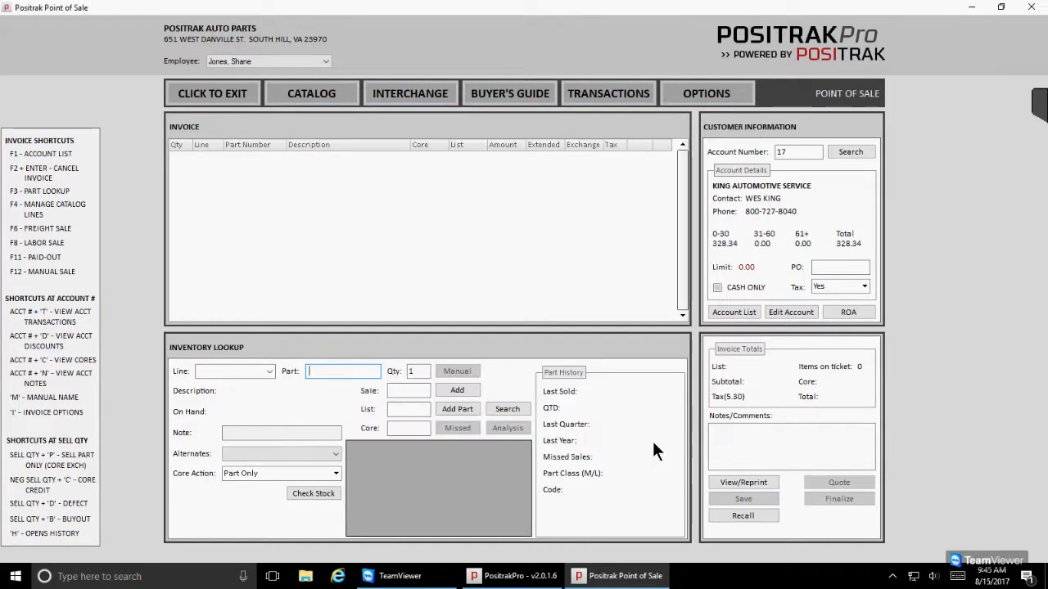
Look up part 696RMF in the inventory for King Automotive Service.
{"action": "double_click", "coordinate": [409, 374]}
{"action": "left_click", "coordinate": [341, 378]}
{"action": "type", "text": "696r"}
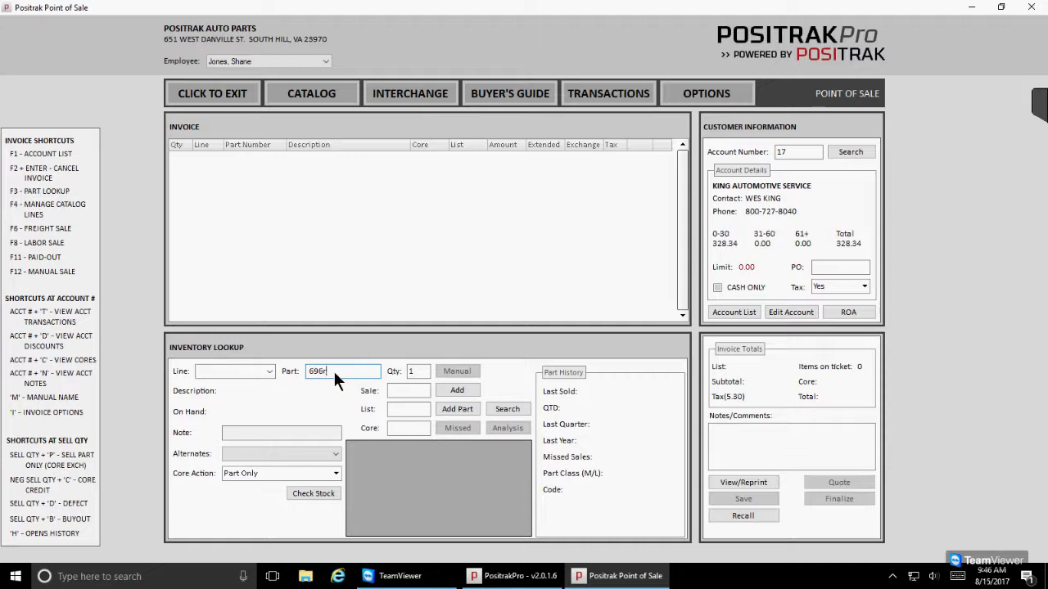
{"action": "type", "text": "mf"}
{"action": "key", "text": "Return"}
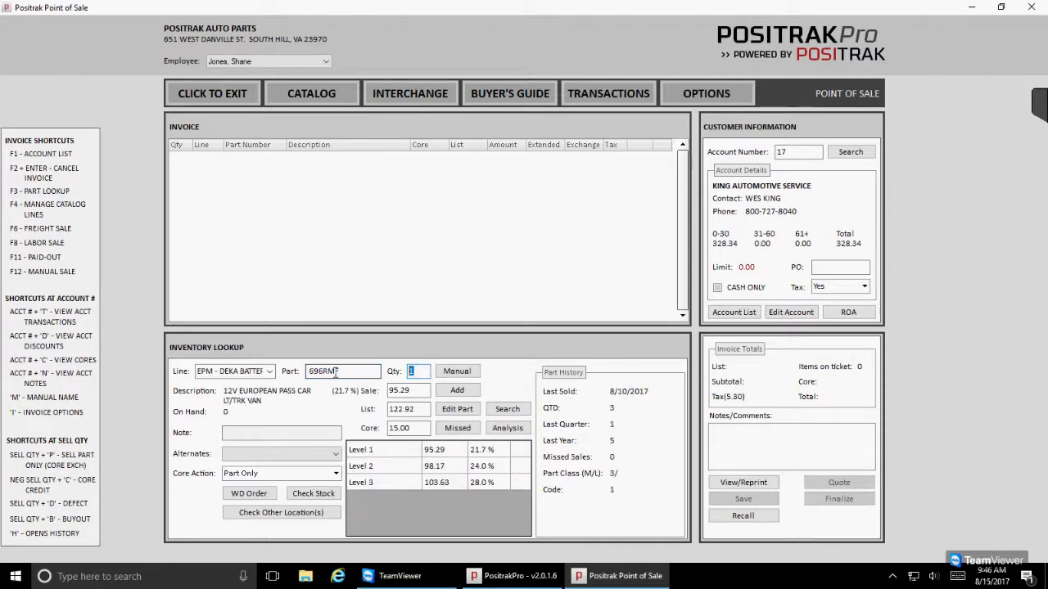
View King Automotive Service's transaction history for part 696RMF, and close the log.
{"action": "type", "text": "h"}
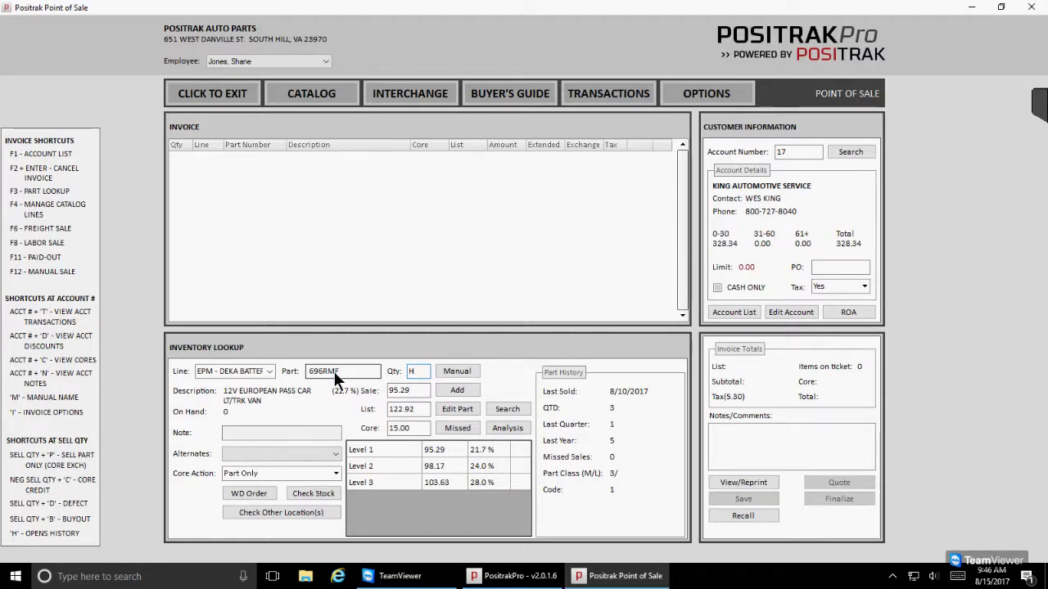
{"action": "key", "text": "Return"}
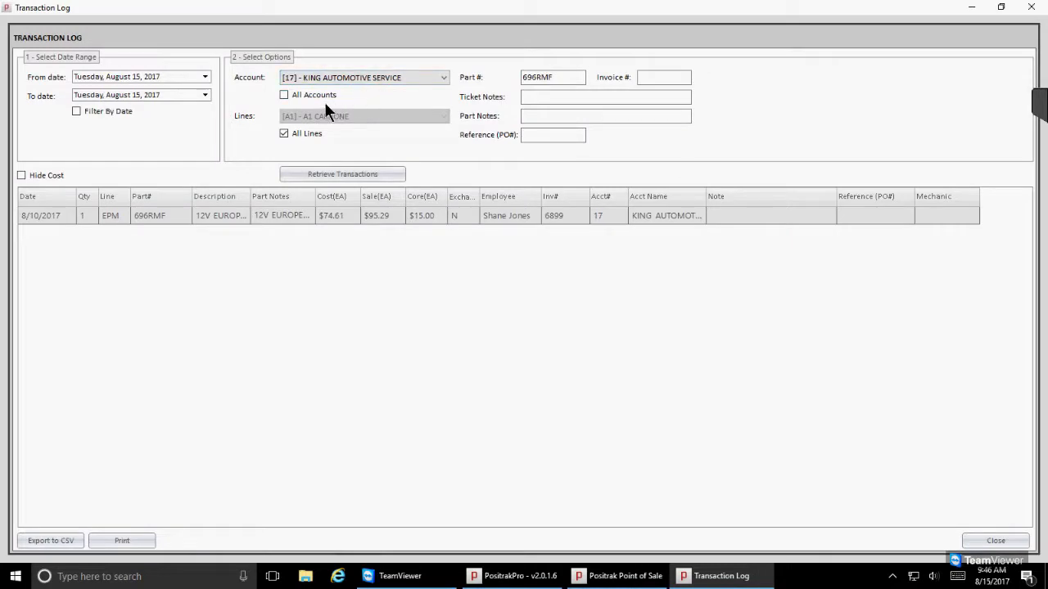
{"action": "left_click", "coordinate": [561, 79]}
{"action": "left_click", "coordinate": [996, 540]}
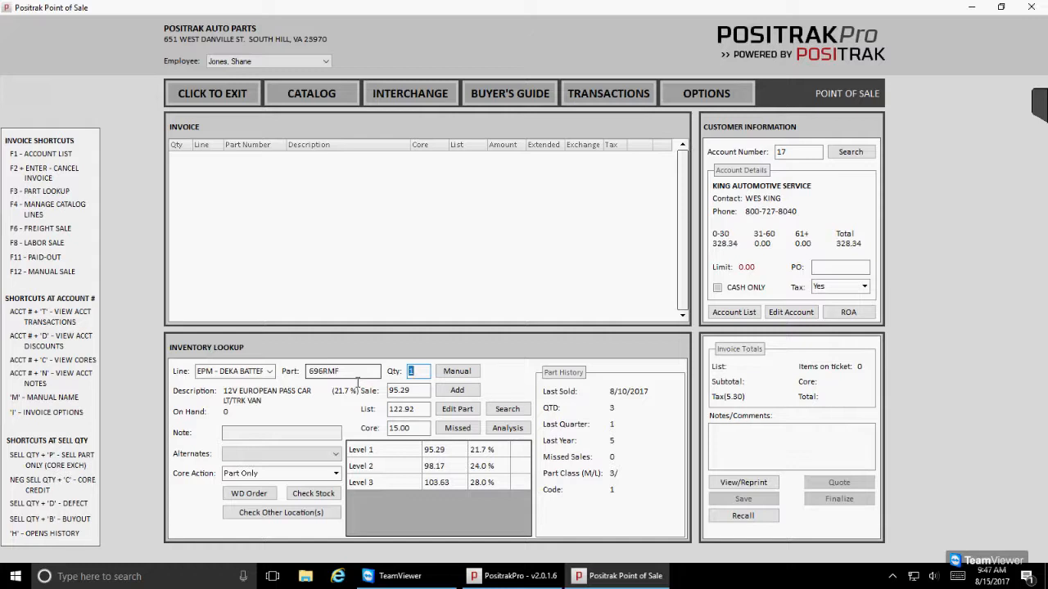
Add part 696RMF to the invoice as a defect with quantity 1D, and remove that line.
{"action": "type", "text": "1D"}
{"action": "key", "text": "Return"}
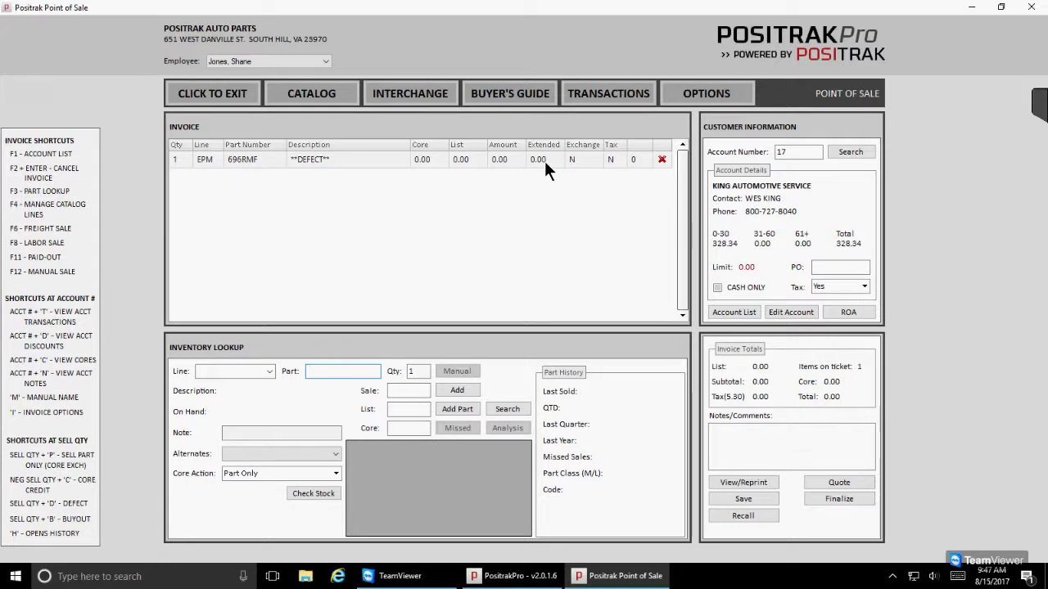
{"action": "left_click", "coordinate": [661, 161]}
Enter a defect return of part 696RMF with quantity -1D, and cancel the invoice.
{"action": "left_click", "coordinate": [315, 371]}
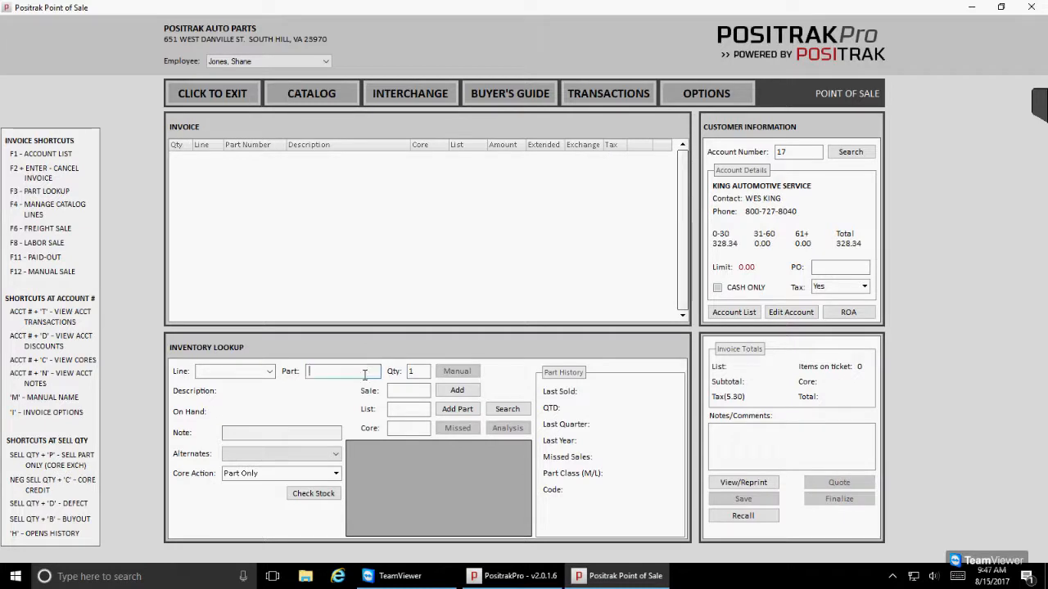
{"action": "type", "text": "696RMF"}
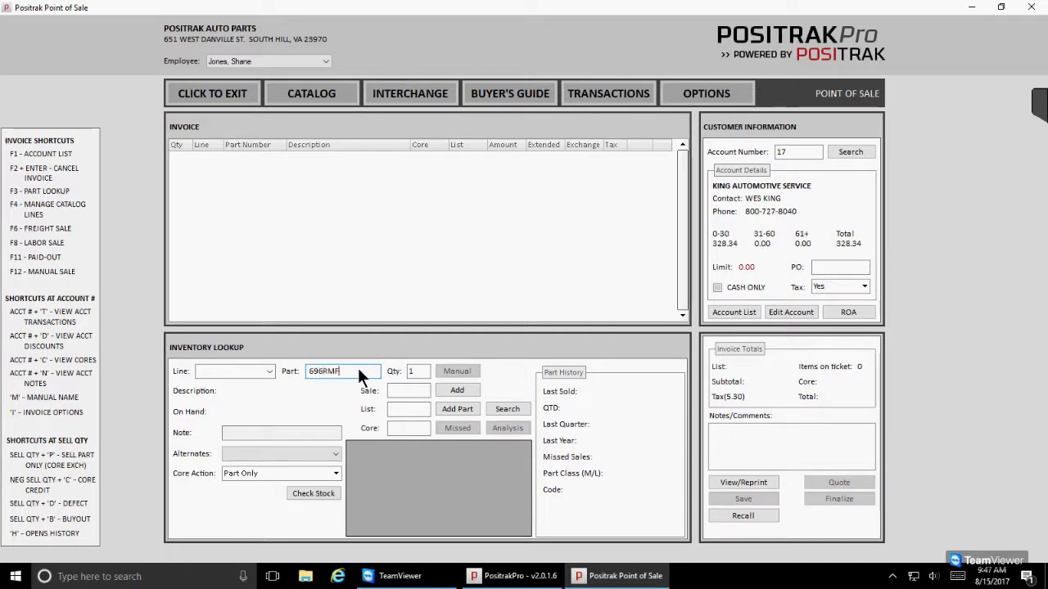
{"action": "key", "text": "Return"}
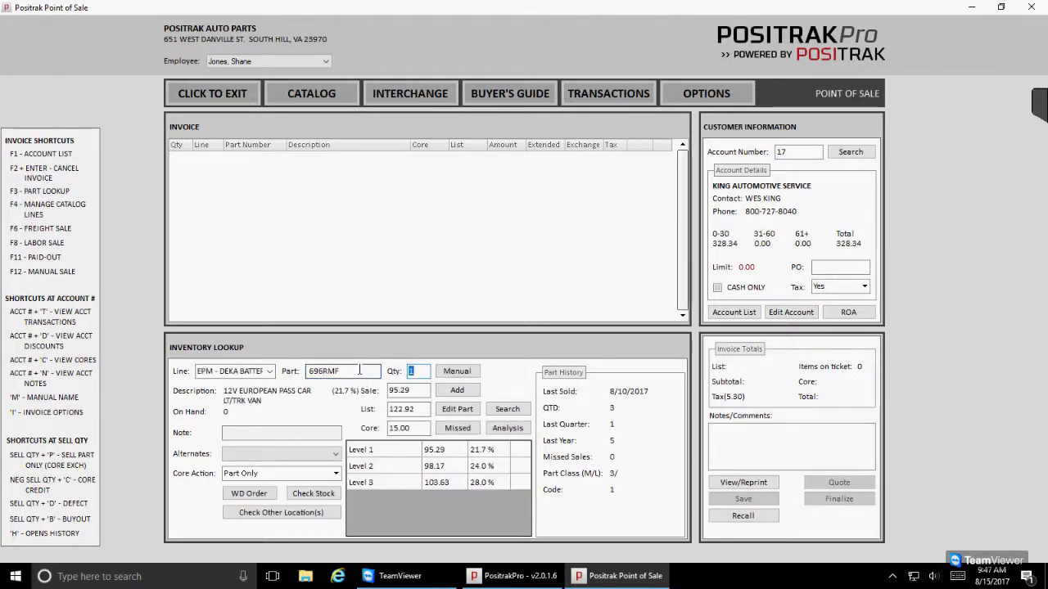
{"action": "type", "text": "-10"}
{"action": "key", "text": "Return"}
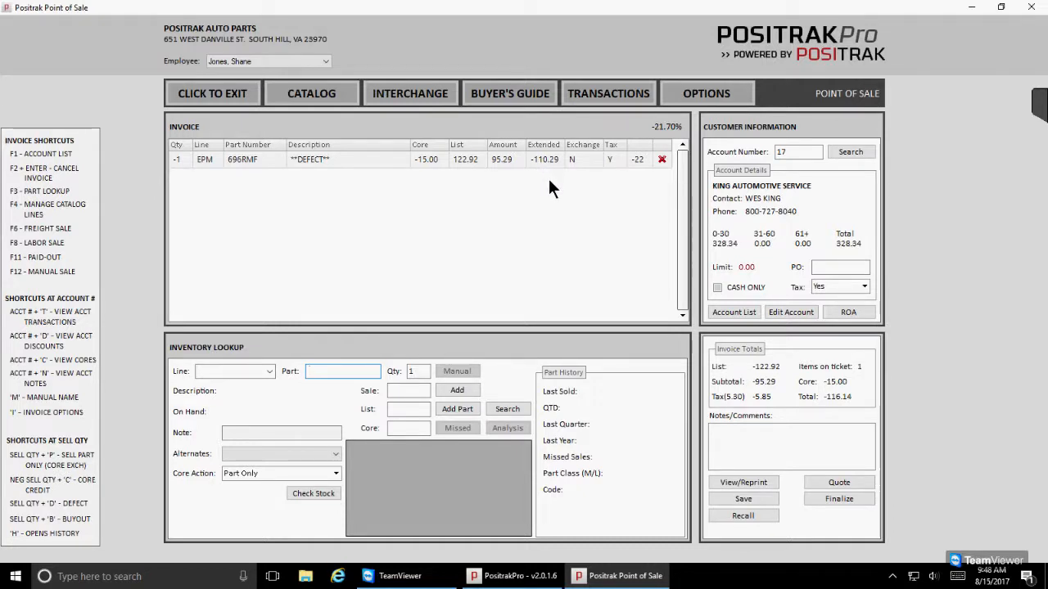
{"action": "key", "text": "F2"}
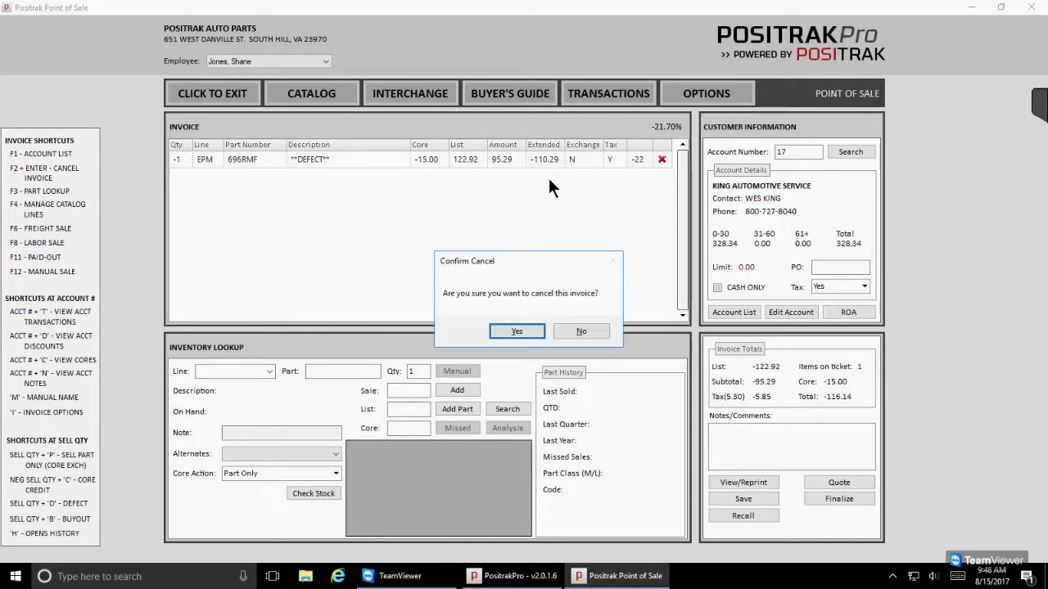
{"action": "key", "text": "Return"}
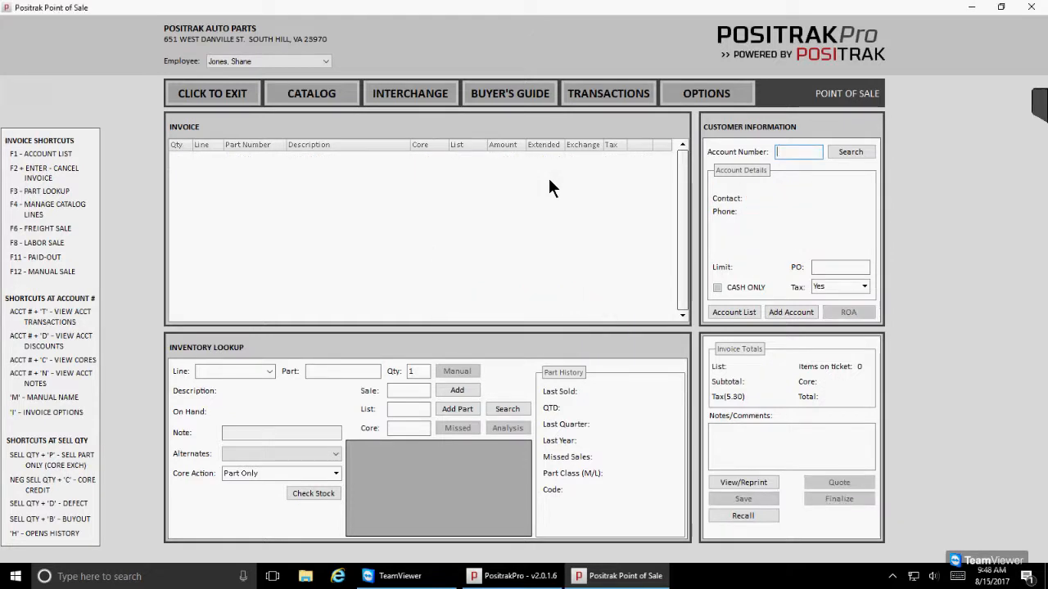
Look up part 51515 in the inventory and select the WIX Filters version from the matching parts.
{"action": "key", "text": "F3"}
{"action": "type", "text": "51515"}
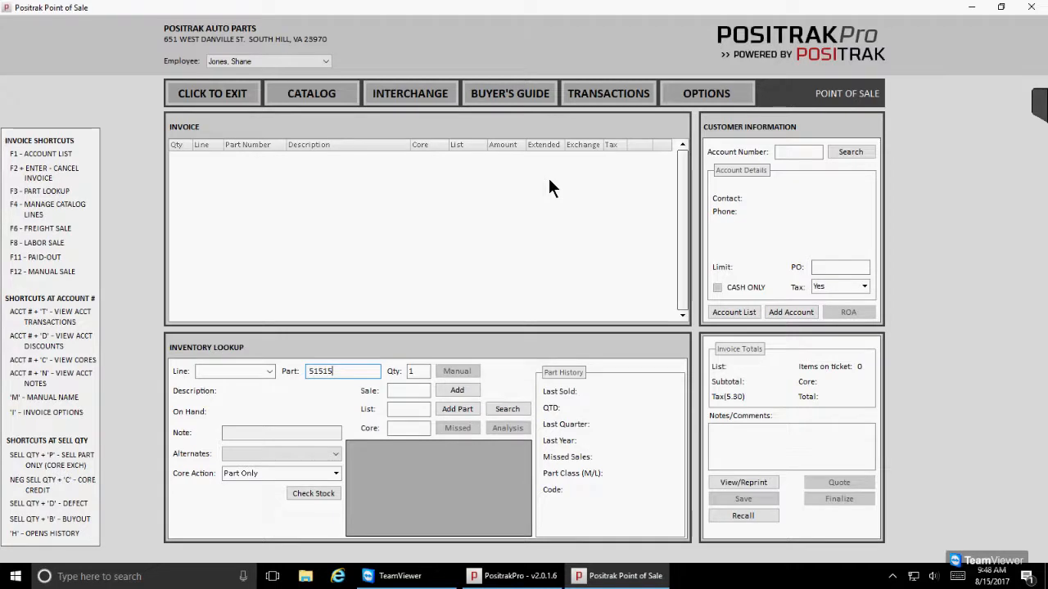
{"action": "key", "text": "Return"}
{"action": "key", "text": "Down"}
{"action": "key", "text": "Down"}
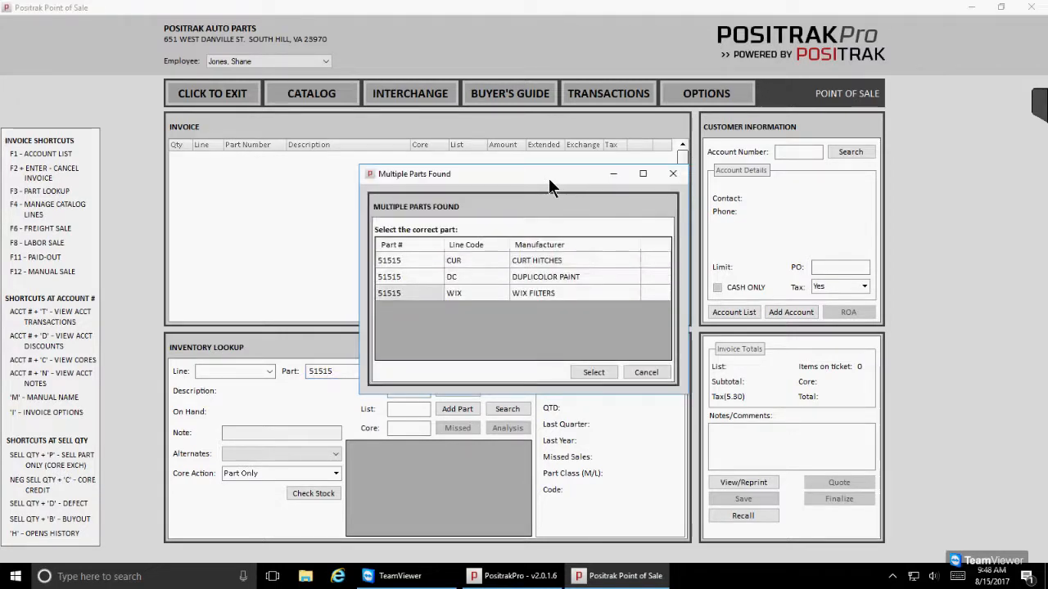
{"action": "key", "text": "Return"}
Add a price break to WIX 51515 with quantity 12 and a 5 percent discount, and close the price break management window.
{"action": "type", "text": "1"}
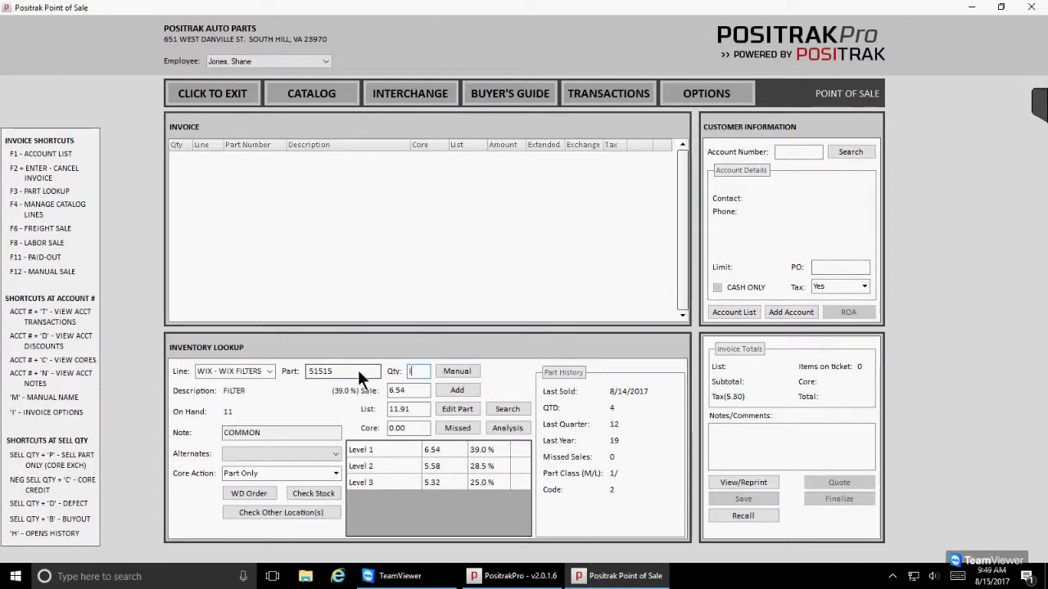
{"action": "key", "text": "Return"}
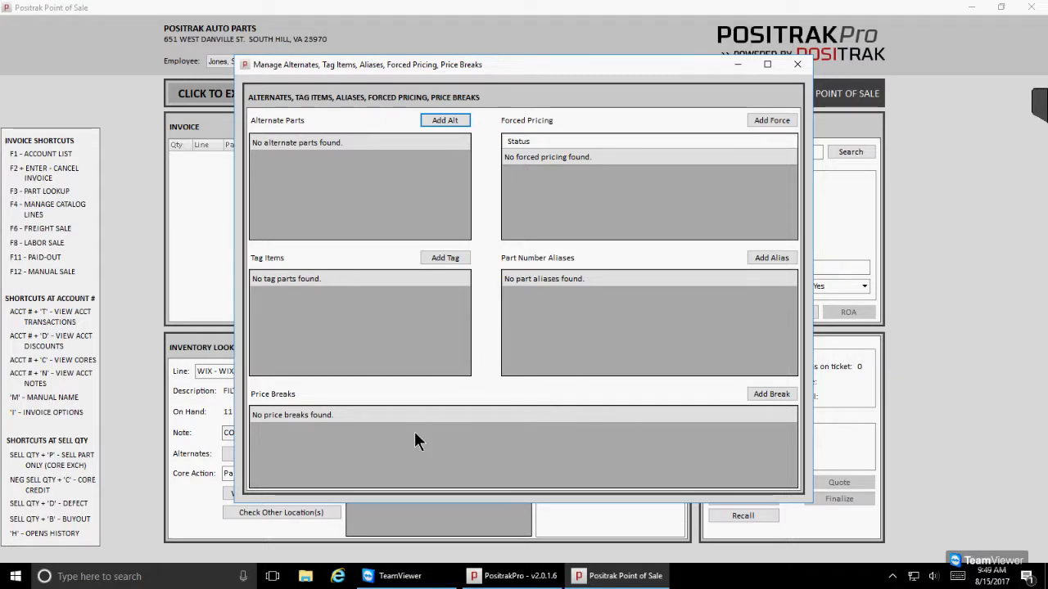
{"action": "left_click", "coordinate": [755, 393]}
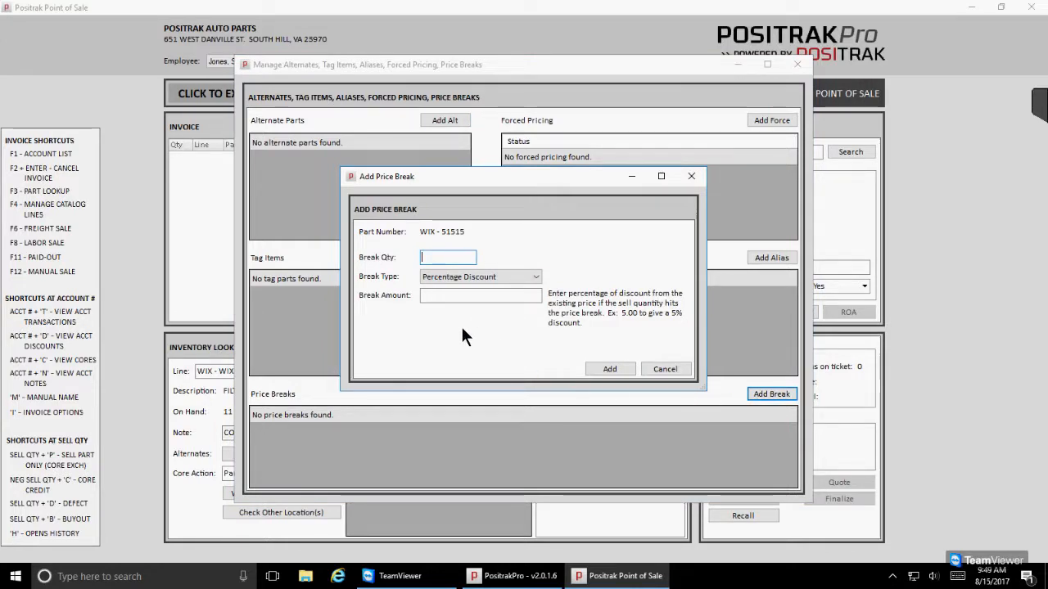
{"action": "type", "text": "12"}
{"action": "left_click", "coordinate": [464, 278]}
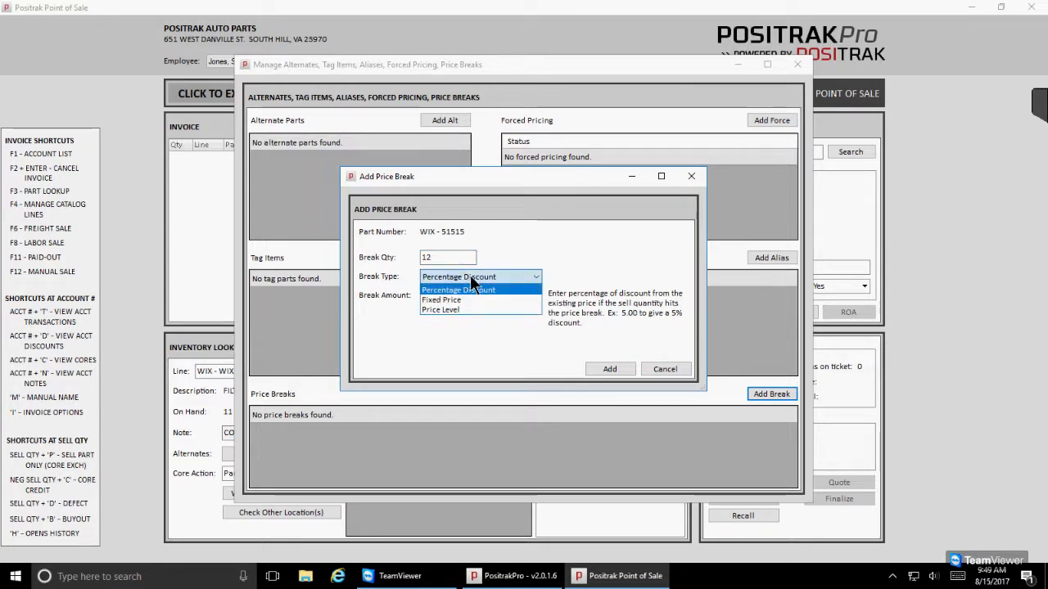
{"action": "left_click", "coordinate": [469, 290]}
{"action": "left_click", "coordinate": [475, 301]}
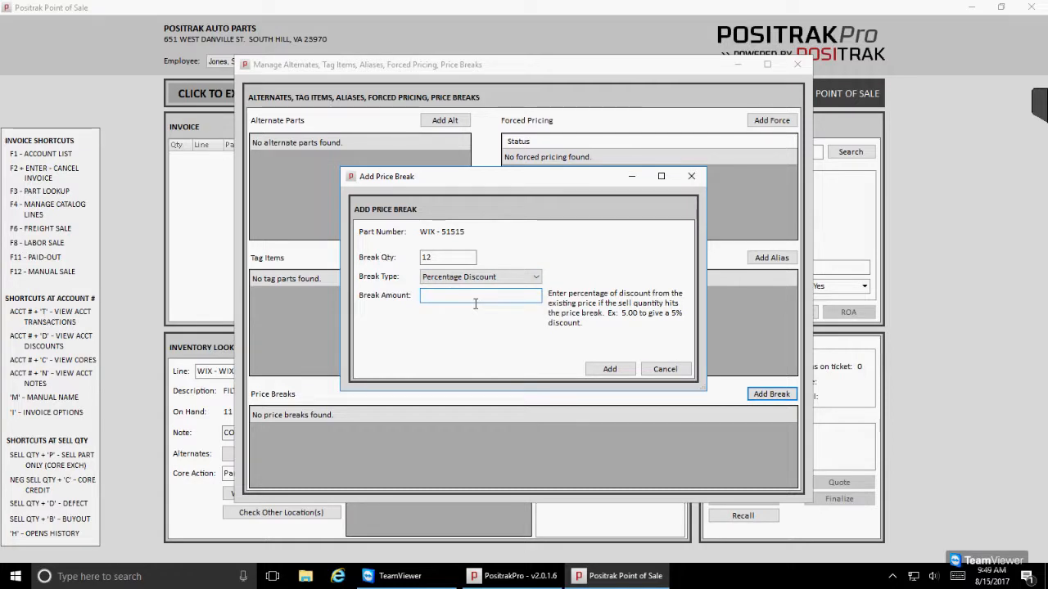
{"action": "type", "text": "5"}
{"action": "left_click", "coordinate": [608, 369]}
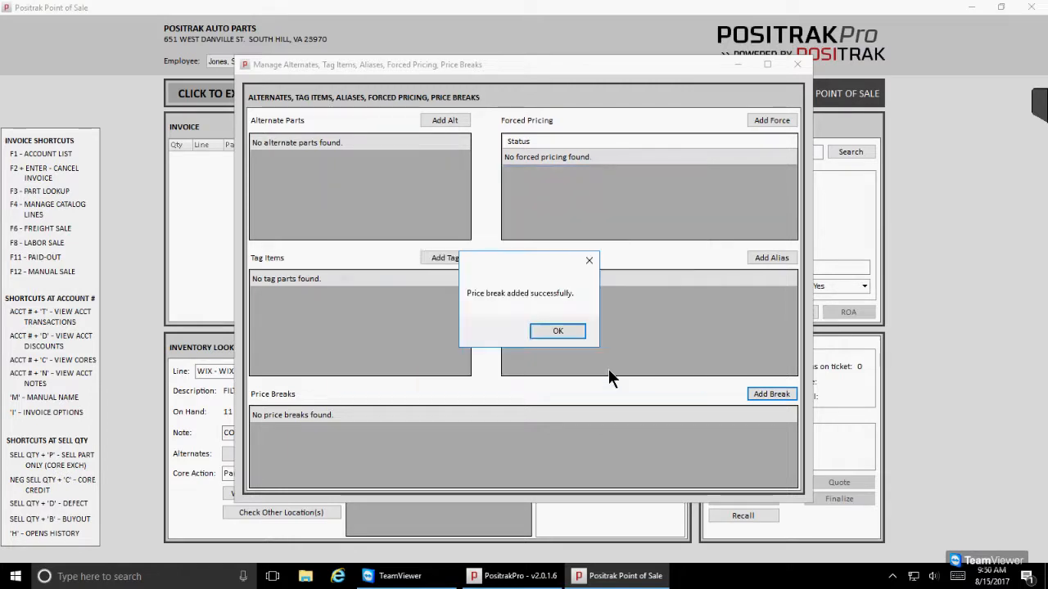
{"action": "left_click", "coordinate": [564, 331]}
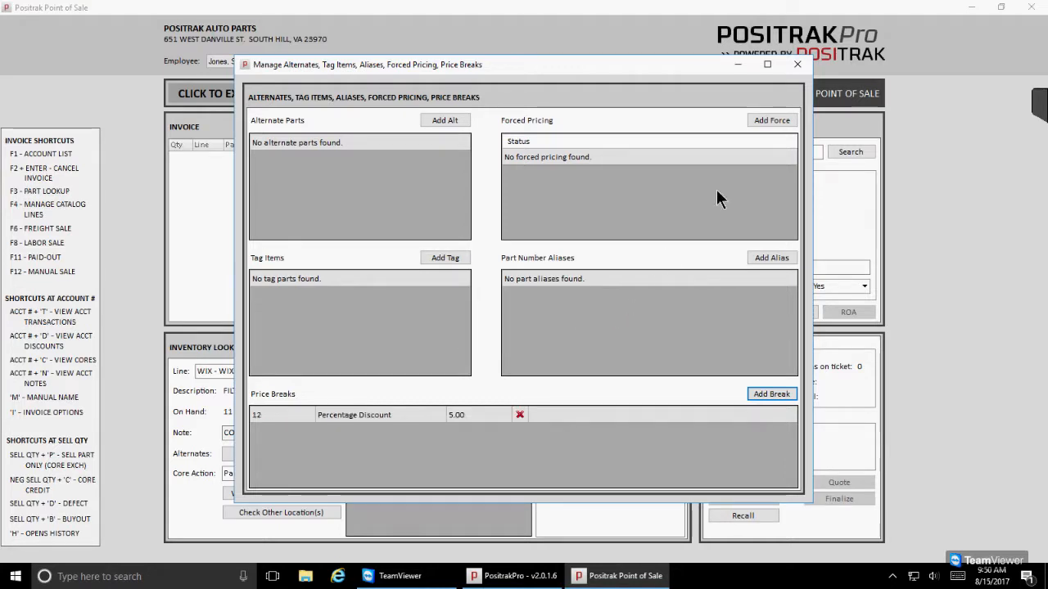
{"action": "left_click", "coordinate": [796, 65]}
Reload part 51515 and enter a sell quantity of 12, accepting the price break.
{"action": "left_click", "coordinate": [364, 373]}
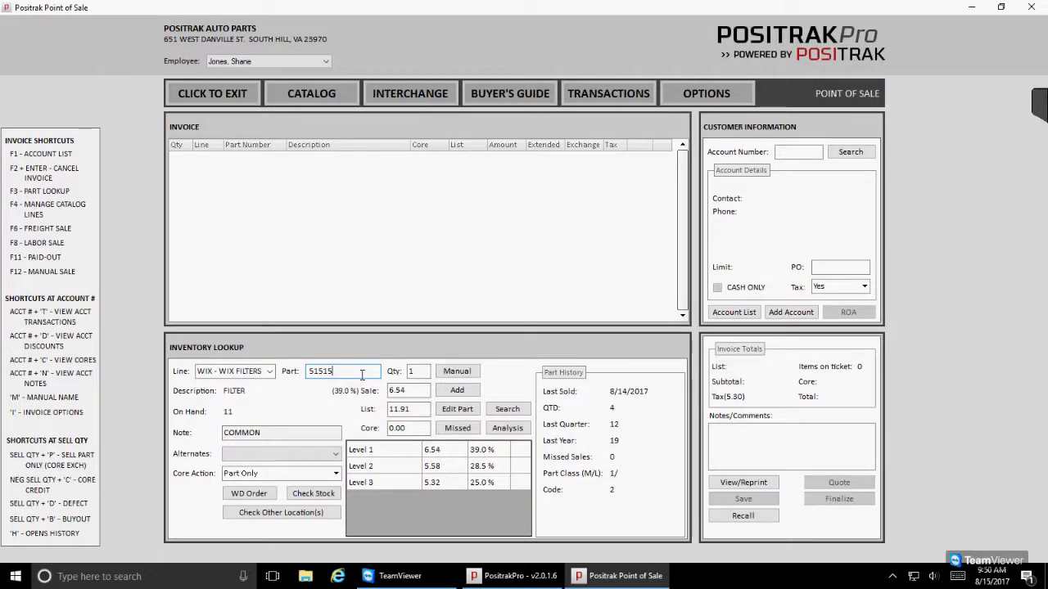
{"action": "key", "text": "Return"}
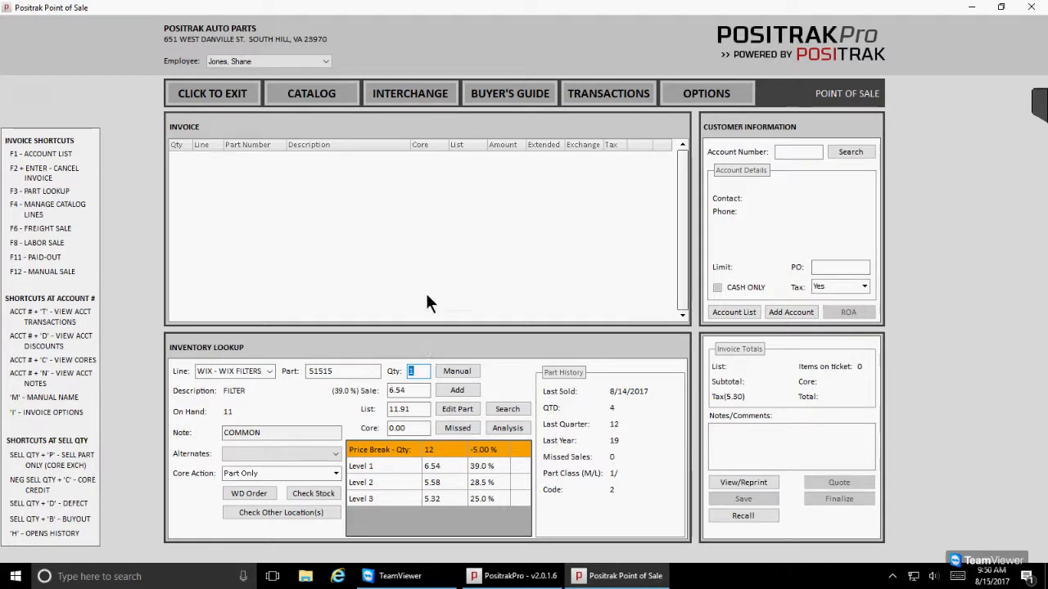
{"action": "type", "text": "12"}
{"action": "key", "text": "Return"}
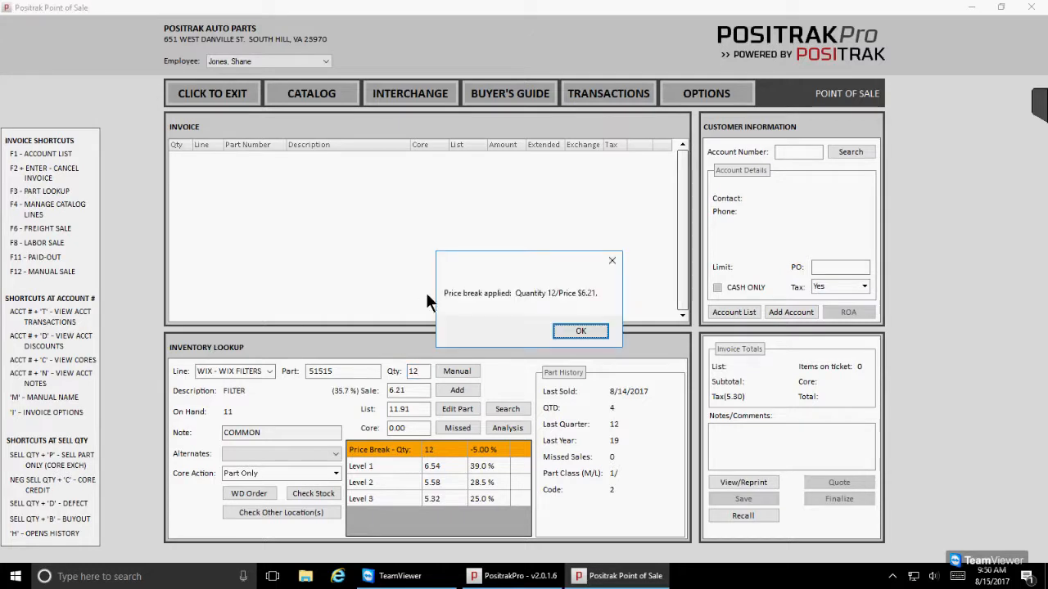
{"action": "left_click", "coordinate": [573, 330]}
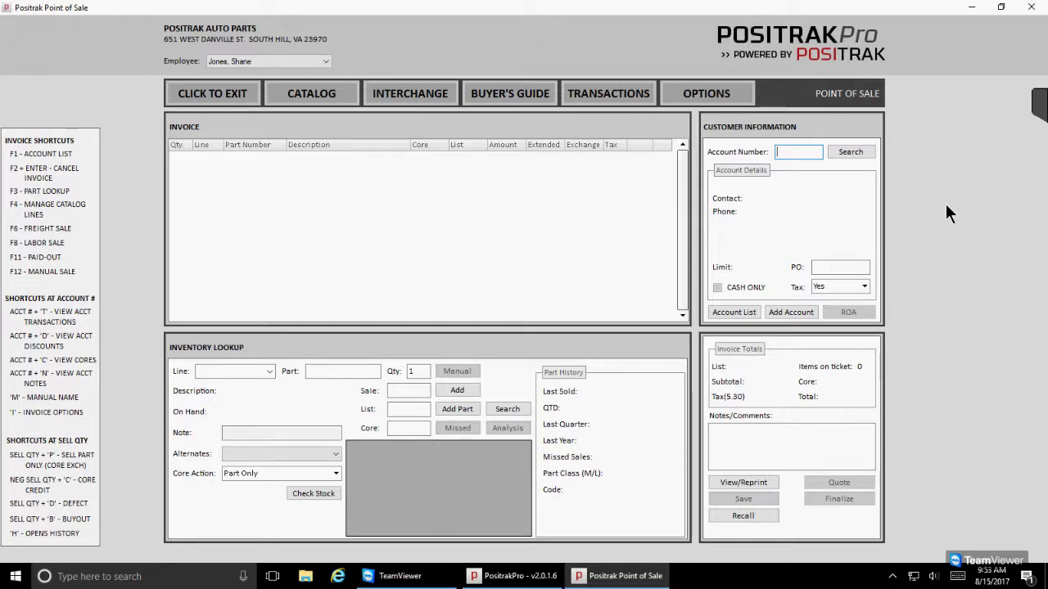
Search the account list for "king" and choose King Automotive Service for the invoice.
{"action": "key", "text": "F1"}
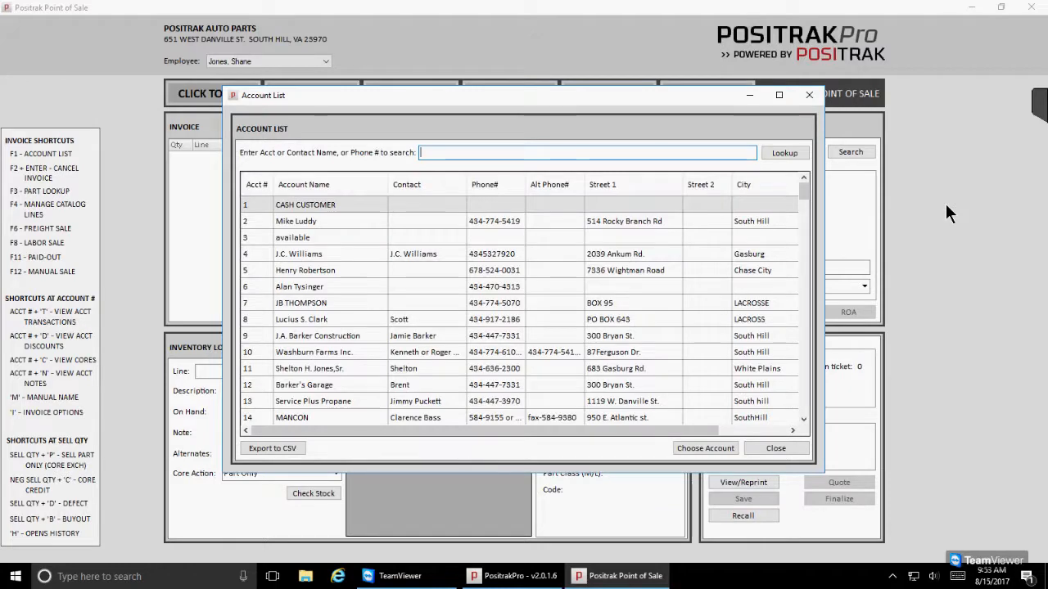
{"action": "type", "text": "ki"}
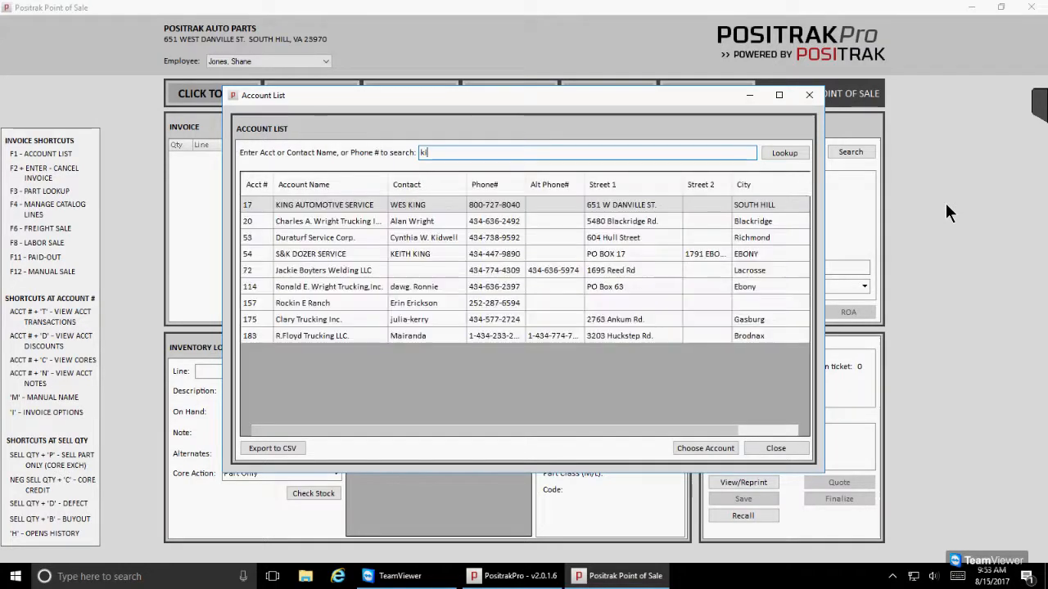
{"action": "type", "text": "ng"}
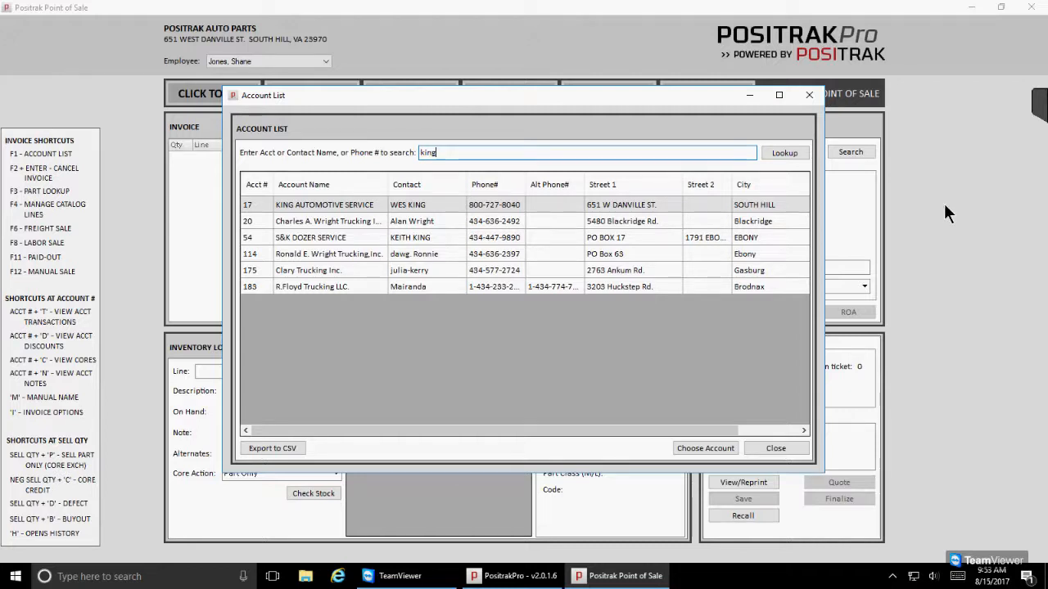
{"action": "double_click", "coordinate": [331, 205]}
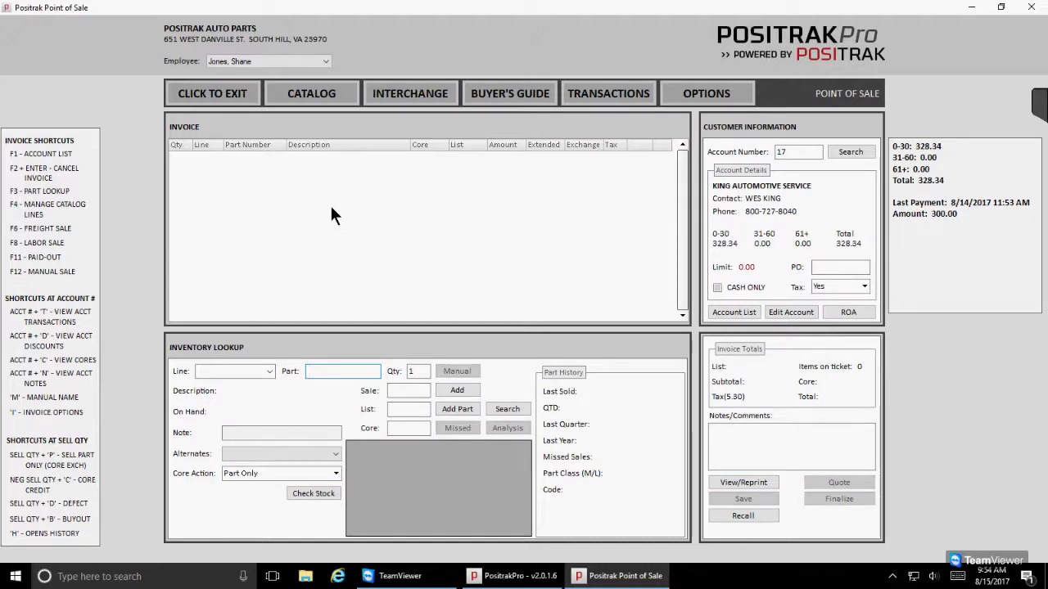
Clear the account and reselect King Automotive Service by searching "king" from the account number field, and cancel the invoice.
{"action": "left_click", "coordinate": [802, 157]}
{"action": "key", "text": "BackSpace"}
{"action": "key", "text": "BackSpace"}
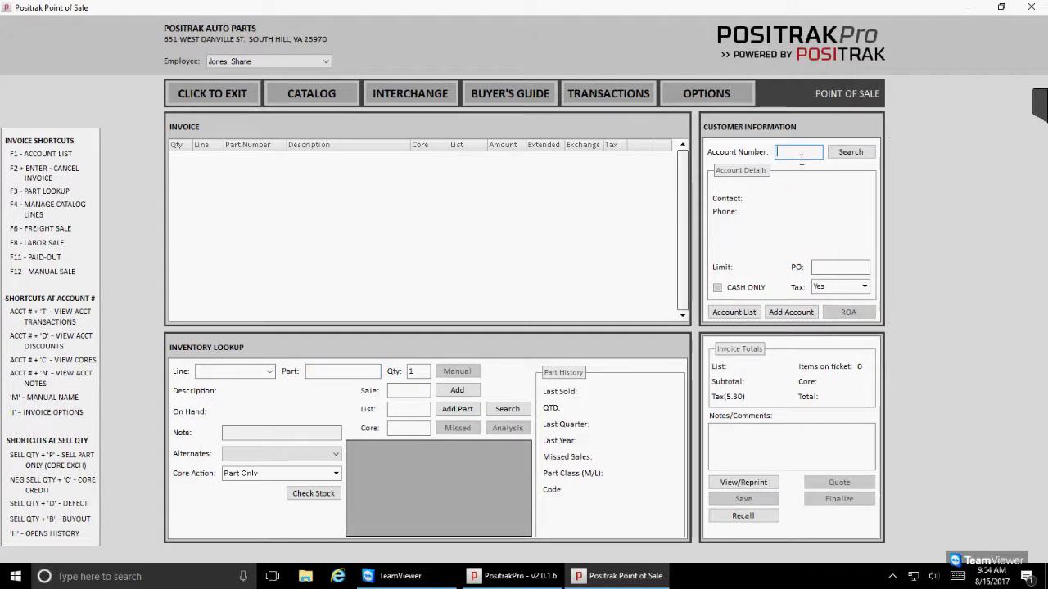
{"action": "type", "text": "king"}
{"action": "key", "text": "Return"}
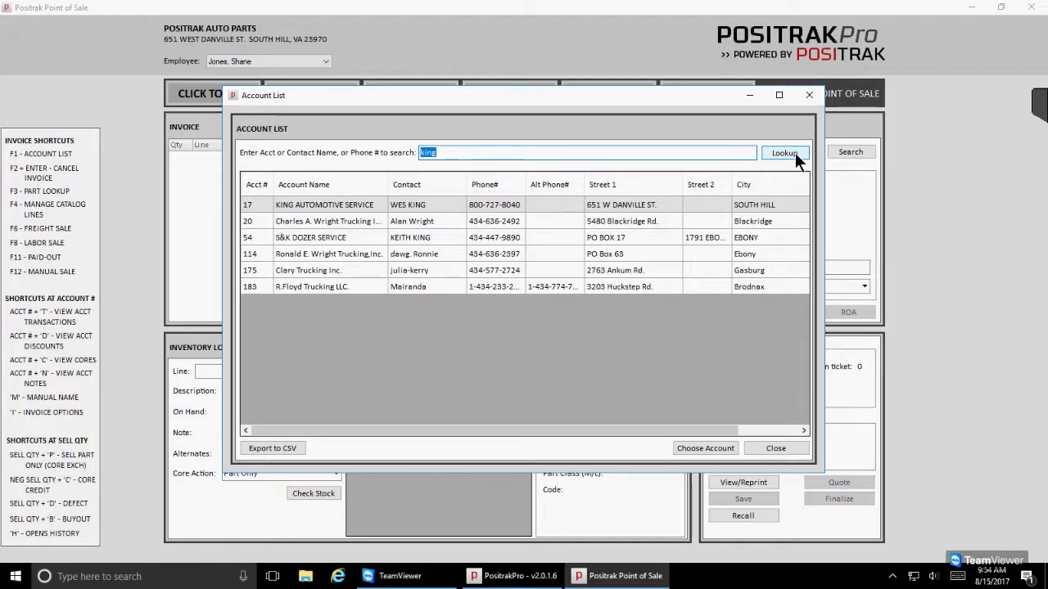
{"action": "key", "text": "Return"}
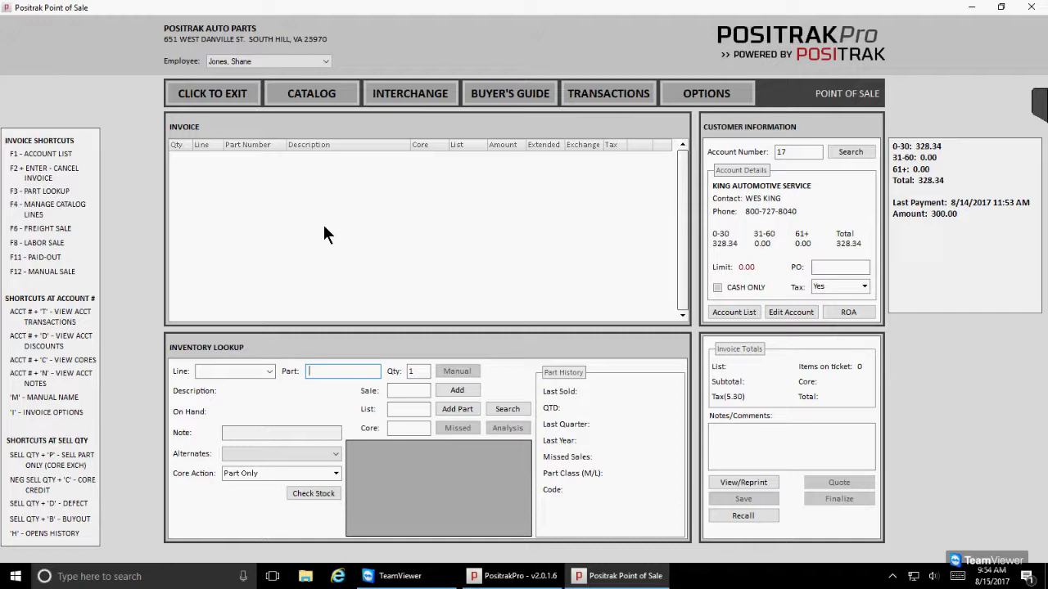
{"action": "key", "text": "F2"}
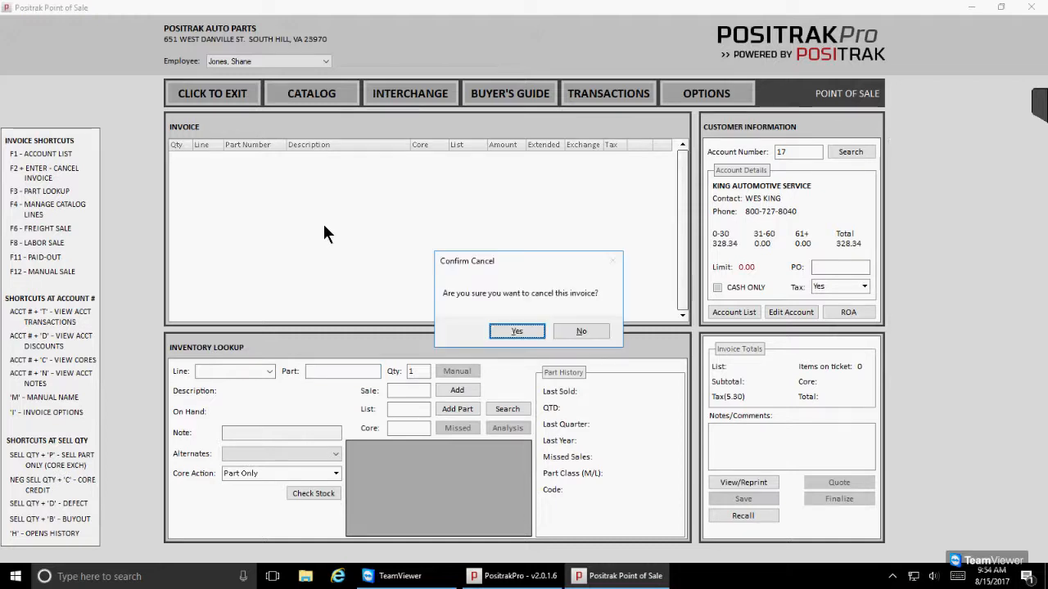
{"action": "left_click", "coordinate": [505, 331]}
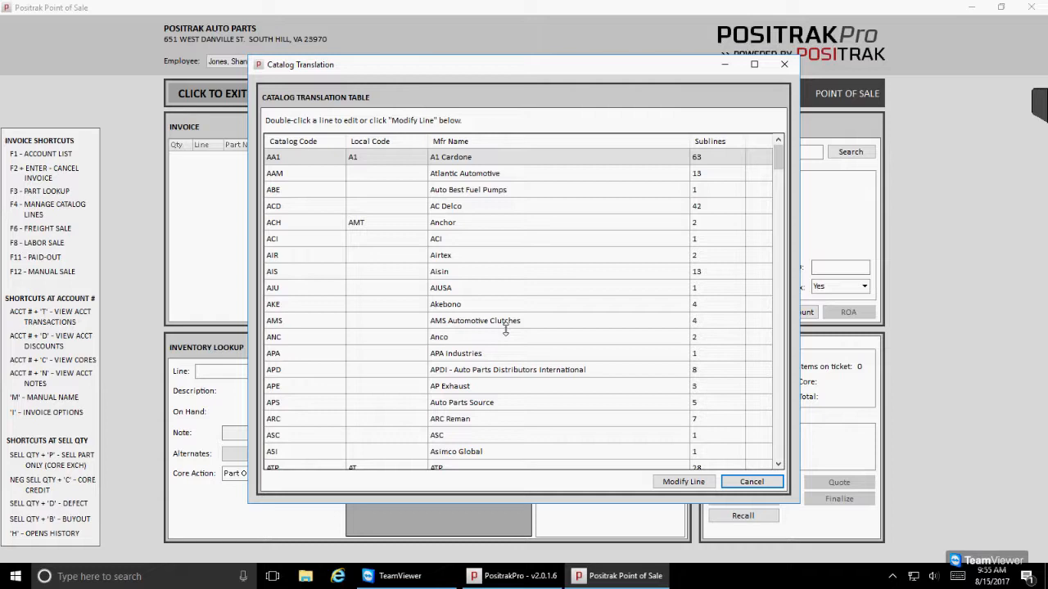
In the catalog translation table, mark subline AN02 Anco Rainy Day Wipers as primary for line ANC, save the changes and close the table.
{"action": "left_click", "coordinate": [371, 337]}
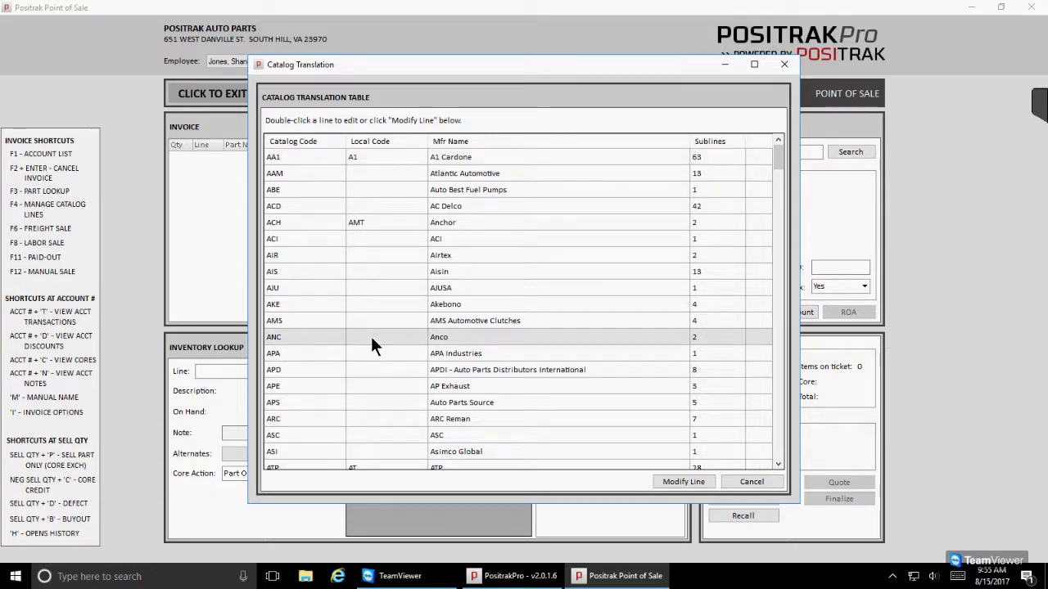
{"action": "double_click", "coordinate": [371, 336]}
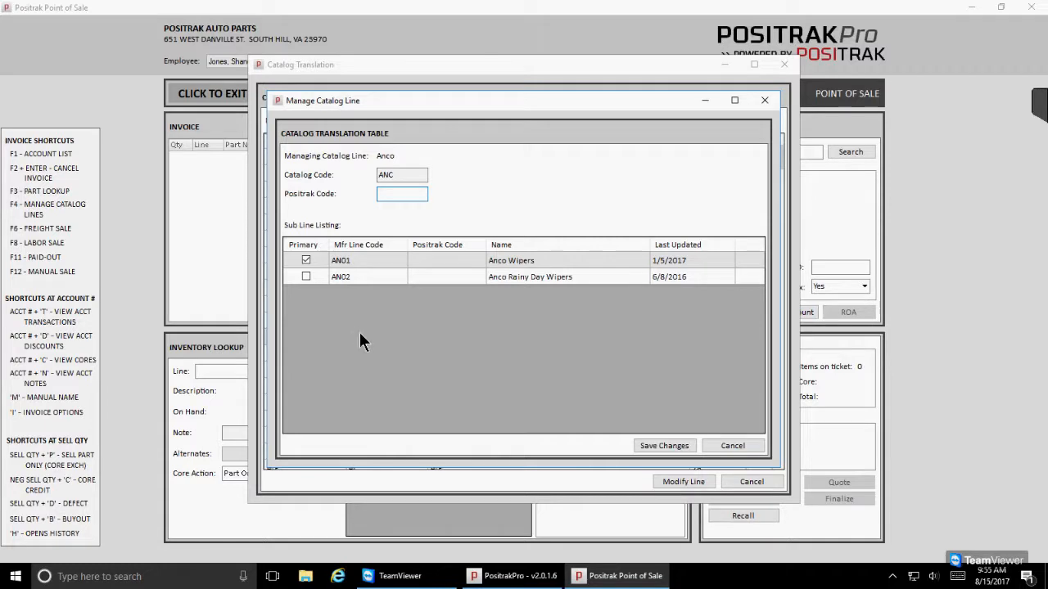
{"action": "left_click", "coordinate": [305, 276]}
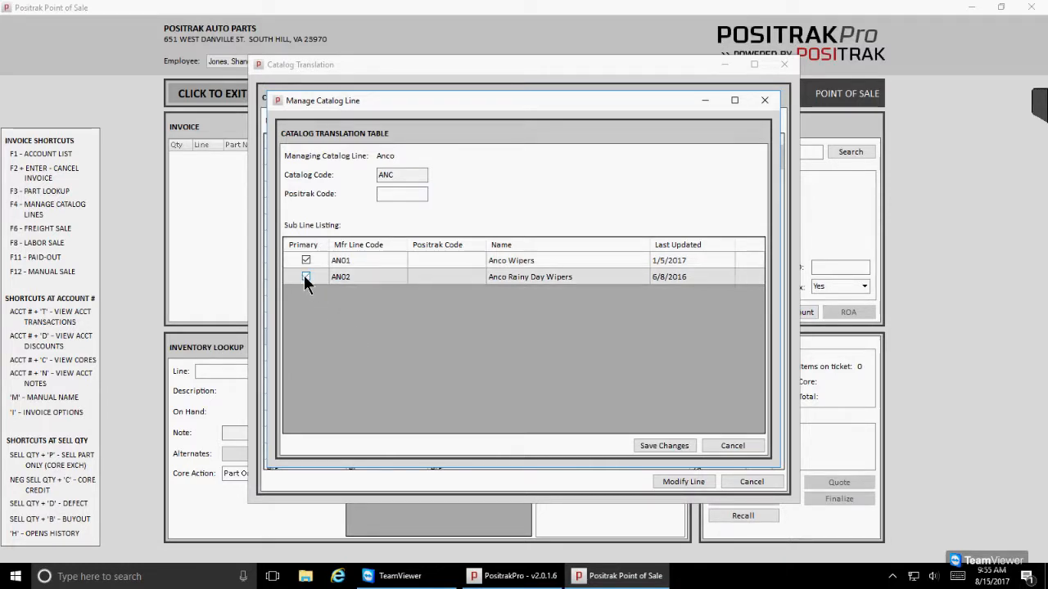
{"action": "left_click", "coordinate": [652, 446]}
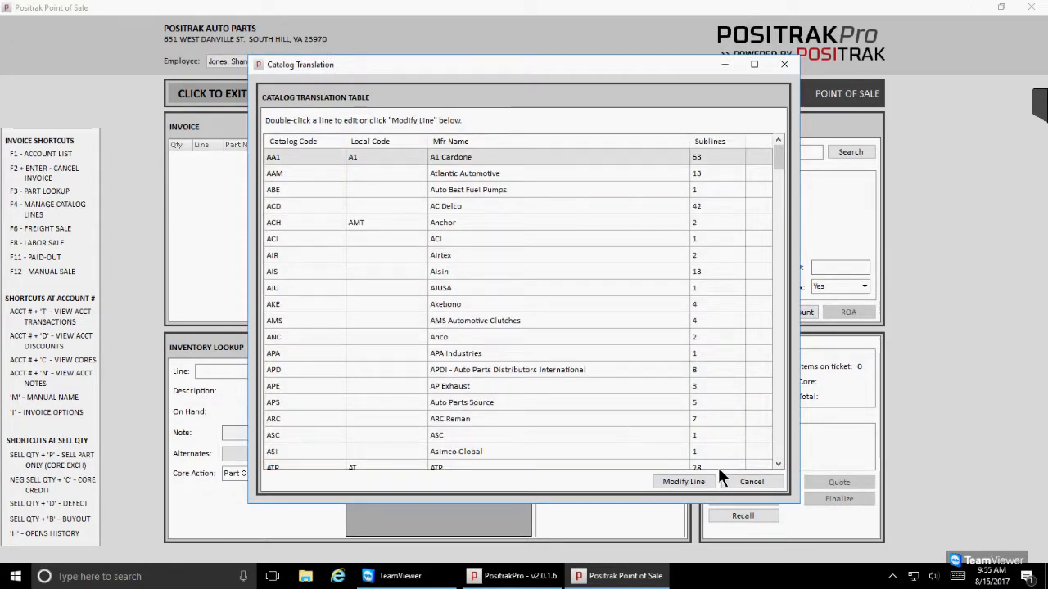
{"action": "left_click", "coordinate": [746, 481]}
Look up part 51515, select the WIX Filters version, and add one to the invoice.
{"action": "type", "text": "51515"}
{"action": "key", "text": "Return"}
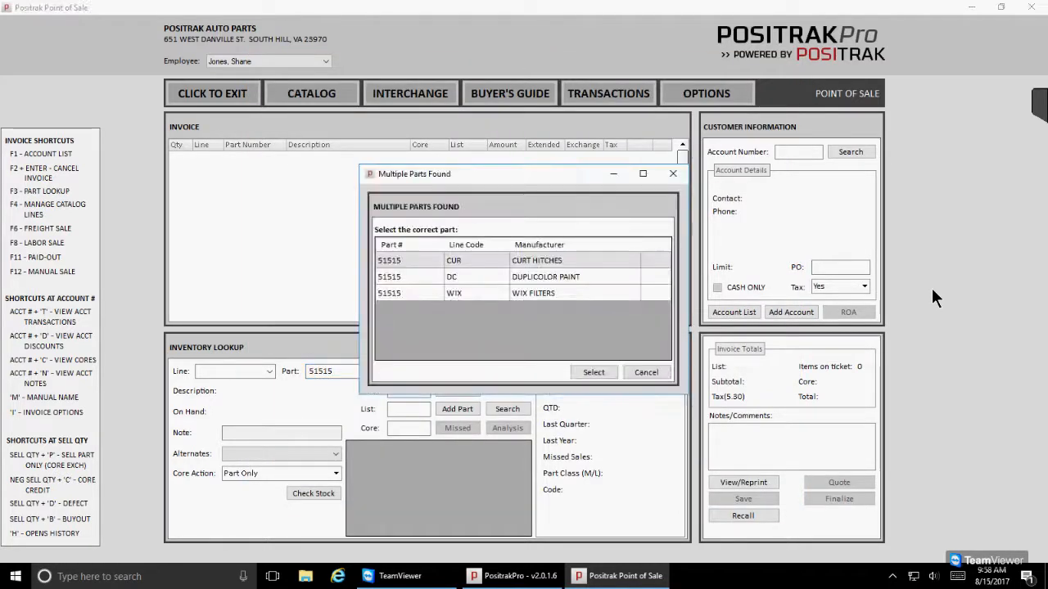
{"action": "key", "text": "Down"}
{"action": "key", "text": "Down"}
{"action": "key", "text": "Return"}
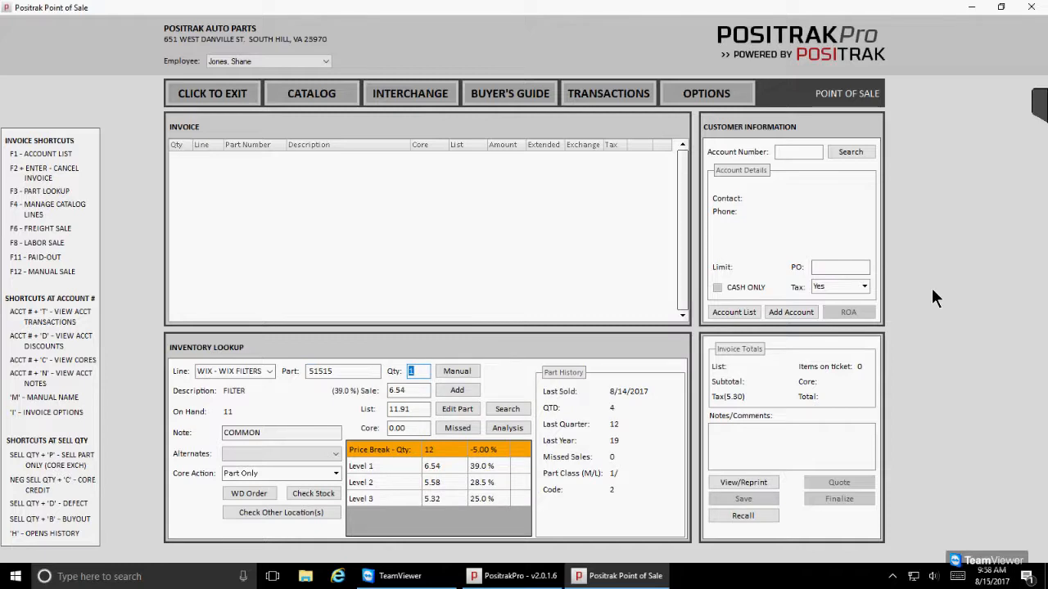
{"action": "key", "text": "Return"}
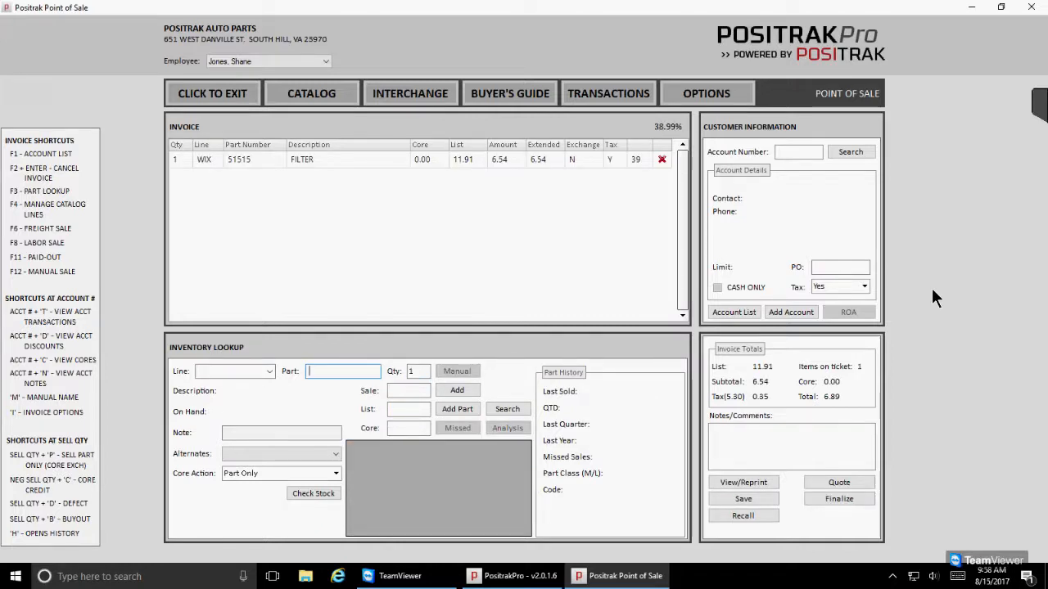
Add a freight sale described as UPS CHARGE at 12.50 with quantity 1, and cancel the invoice.
{"action": "key", "text": "F6"}
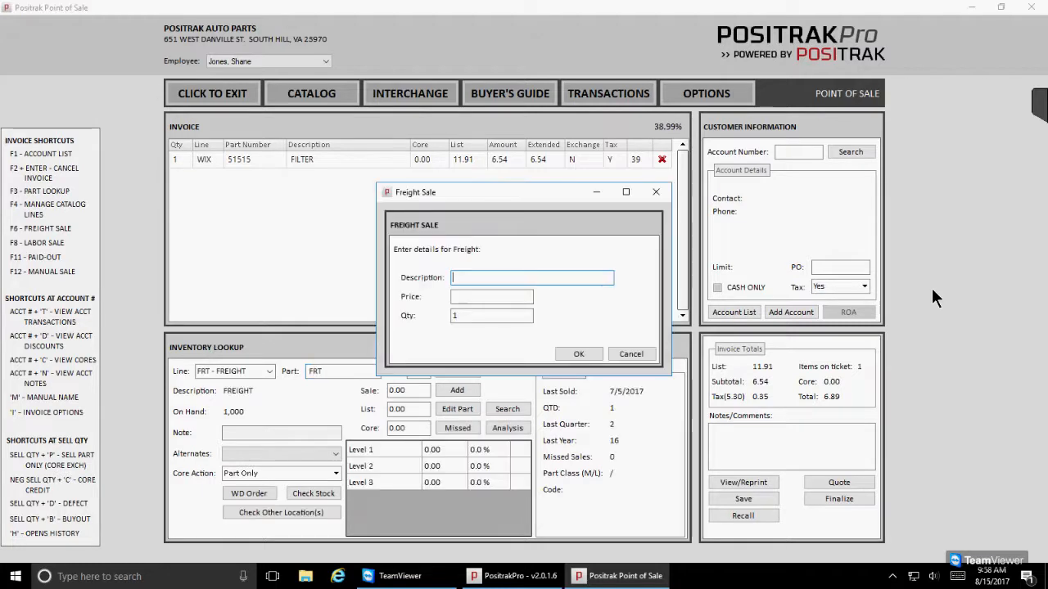
{"action": "type", "text": "UPS CHARGE"}
{"action": "key", "text": "Tab"}
{"action": "type", "text": "12.50"}
{"action": "key", "text": "Tab"}
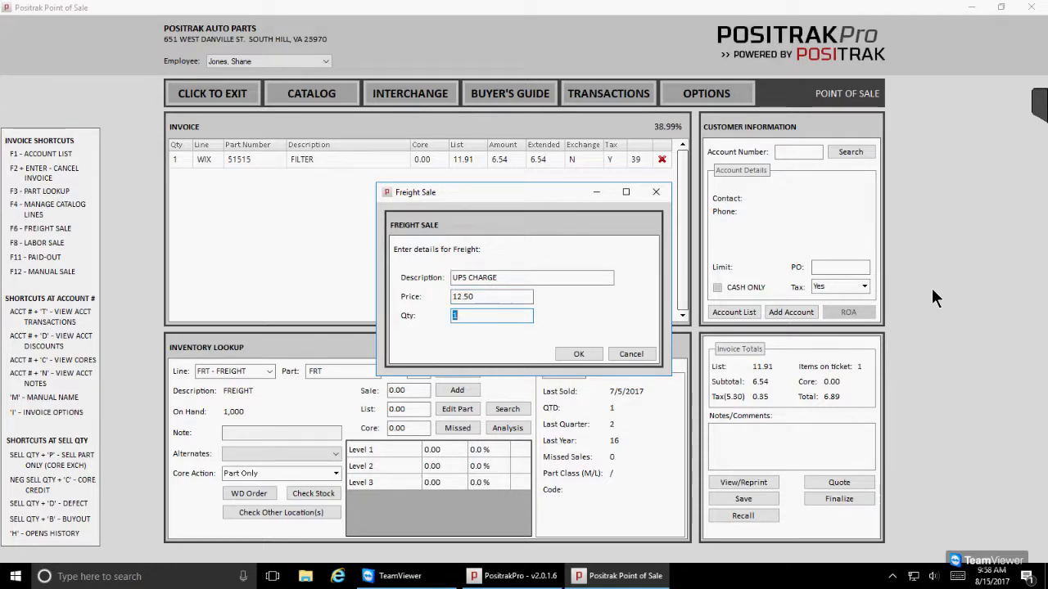
{"action": "key", "text": "Return"}
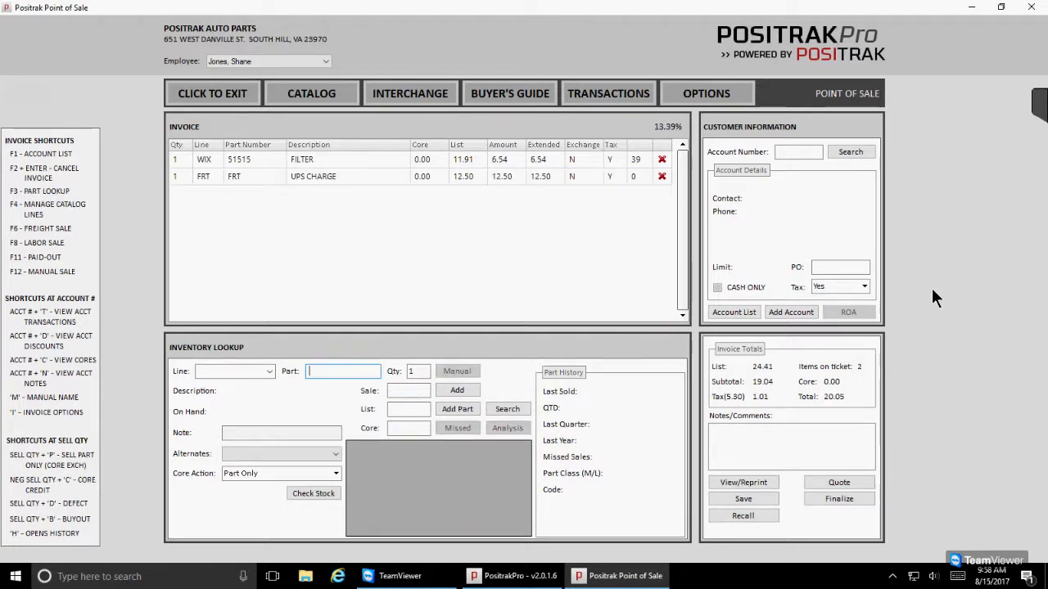
{"action": "key", "text": "F2"}
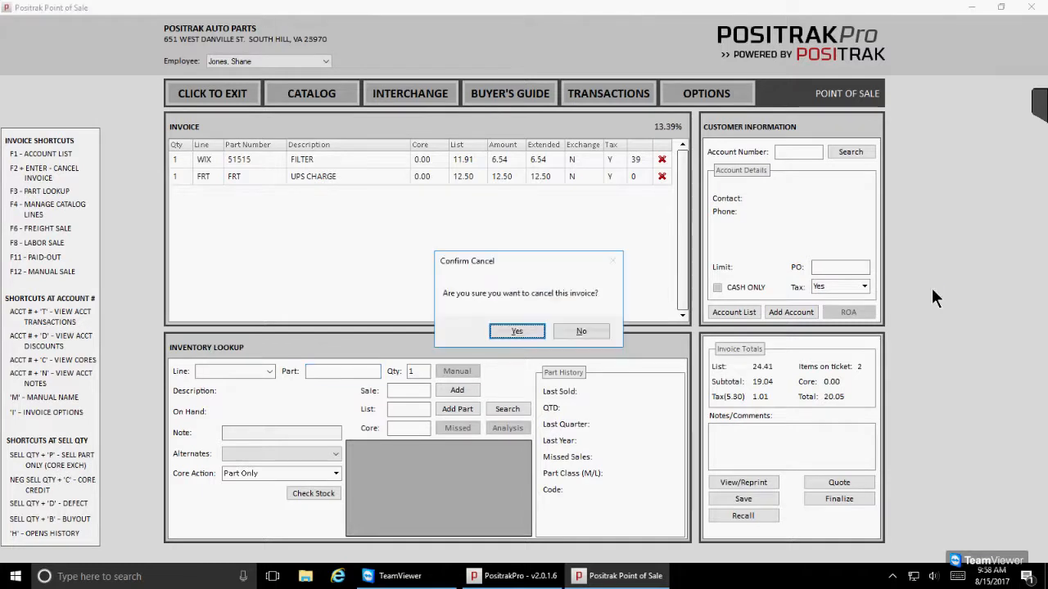
{"action": "key", "text": "Return"}
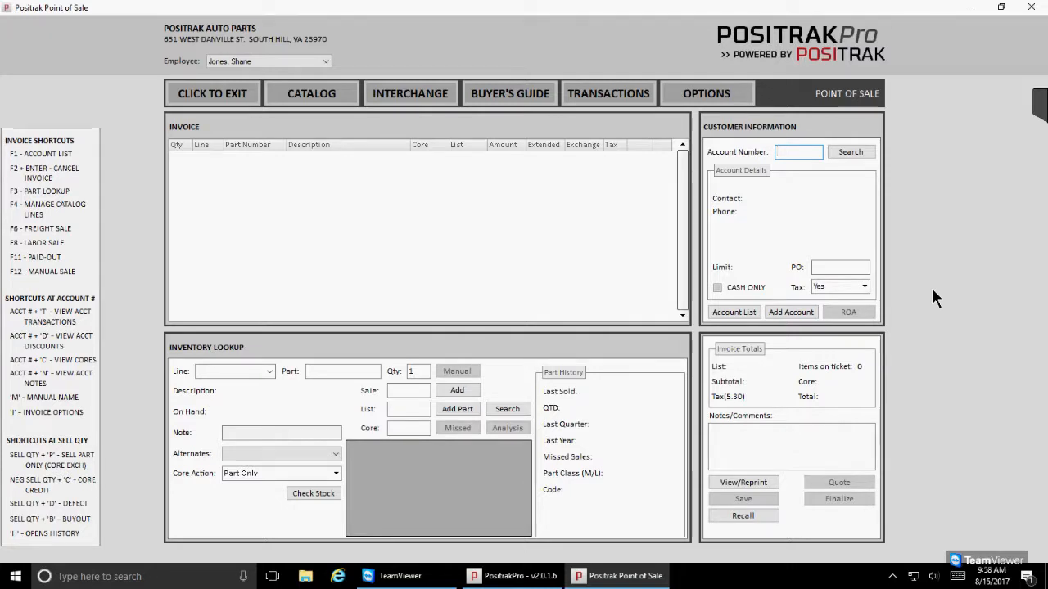
Add a labor sale described as TURN ROTORS at 18.00 with quantity 2, and cancel the invoice.
{"action": "key", "text": "F8"}
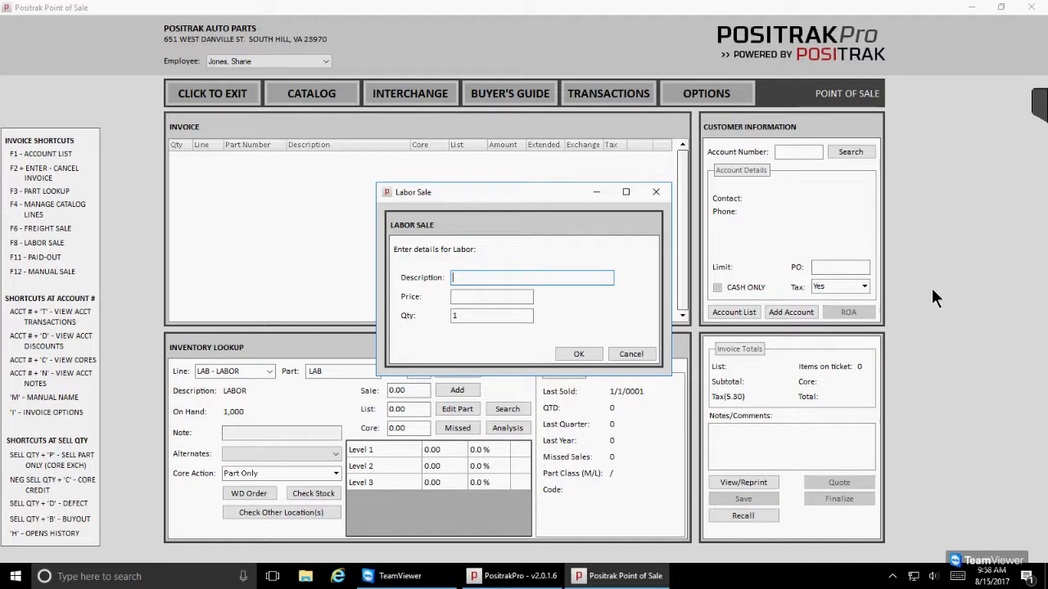
{"action": "type", "text": "TURN ROTORS"}
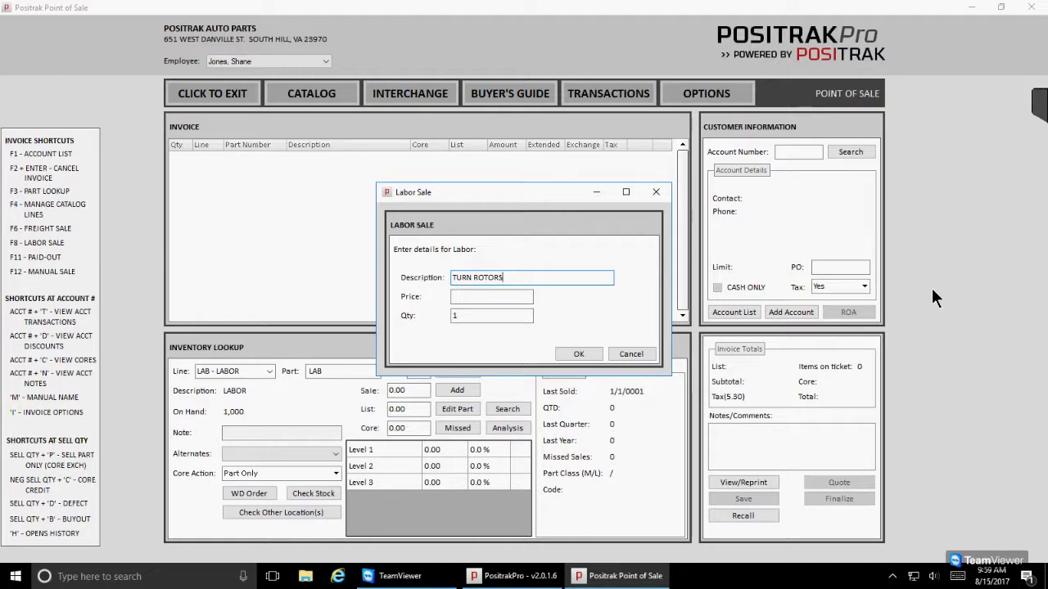
{"action": "key", "text": "Tab"}
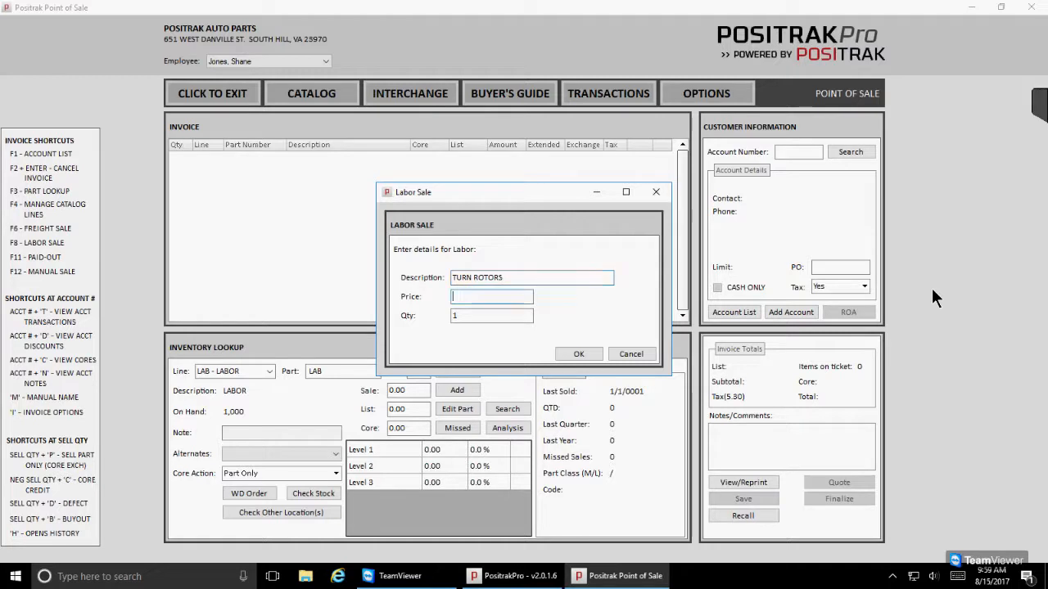
{"action": "type", "text": "18.00"}
{"action": "key", "text": "Tab"}
{"action": "type", "text": "2"}
{"action": "key", "text": "Tab"}
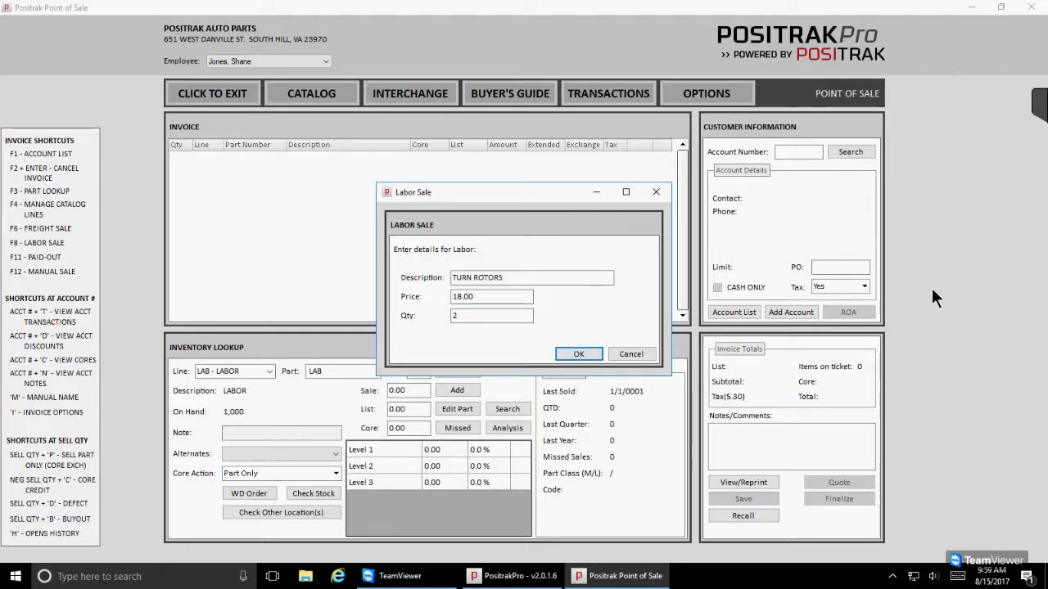
{"action": "key", "text": "Return"}
{"action": "key", "text": "Return"}
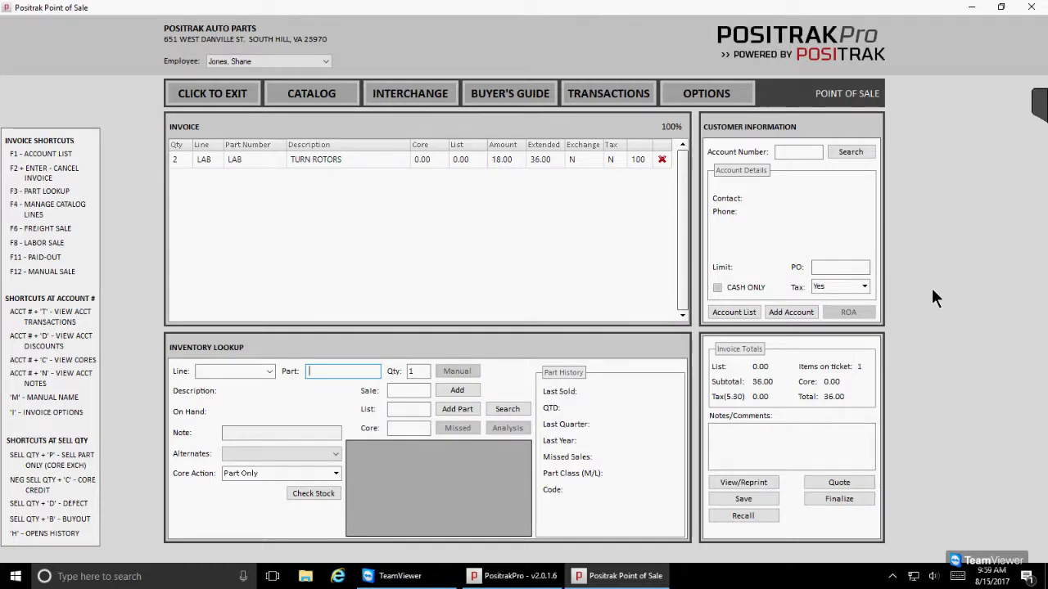
{"action": "key", "text": "F2"}
{"action": "key", "text": "Return"}
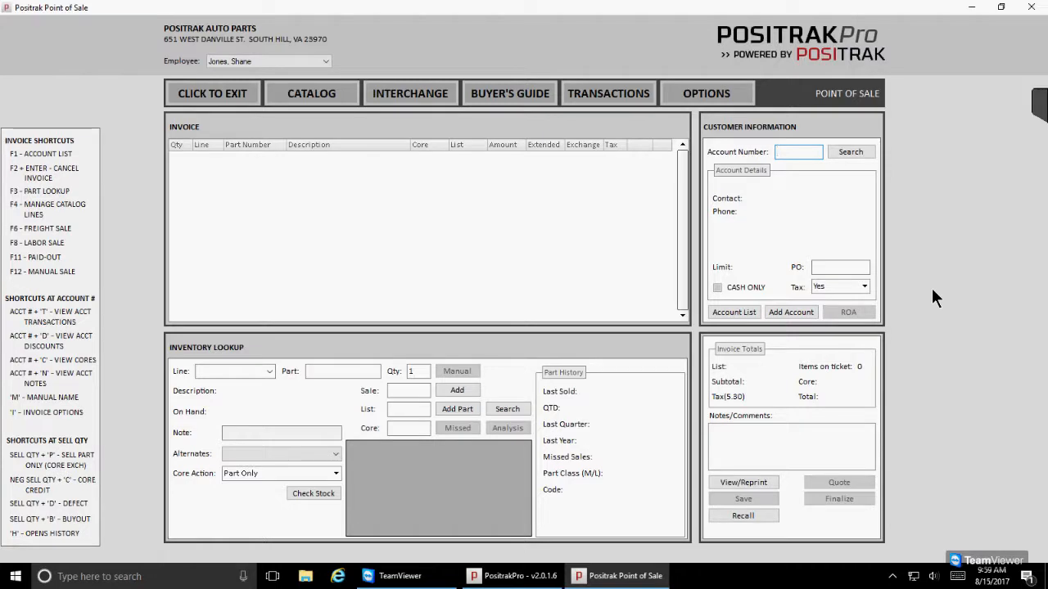
Record a paid-out of 20.00 with the note GAS FOR DELIVERY TRUCK.
{"action": "key", "text": "F11"}
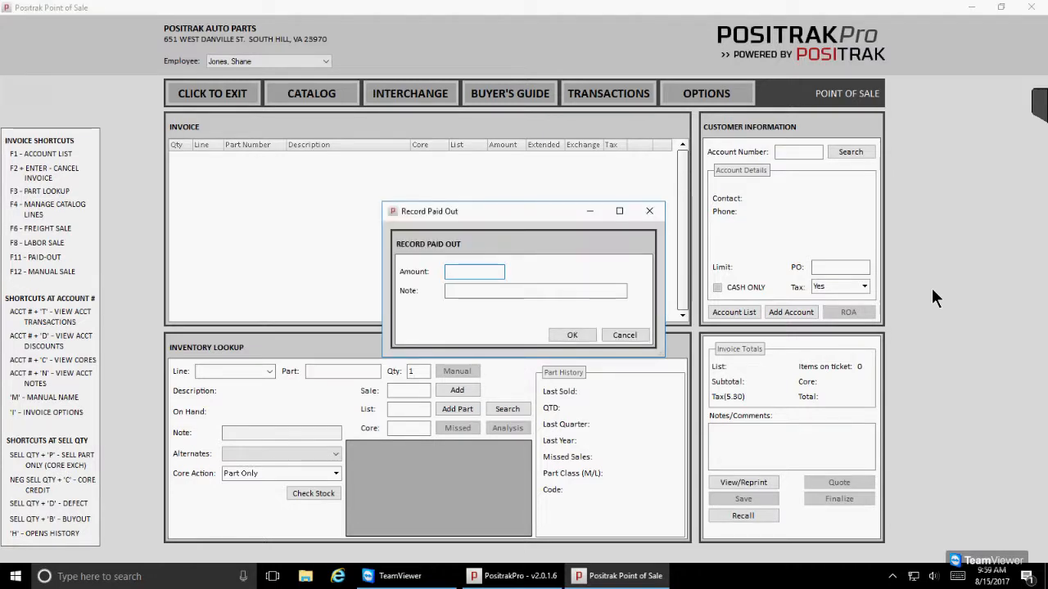
{"action": "type", "text": "20.00"}
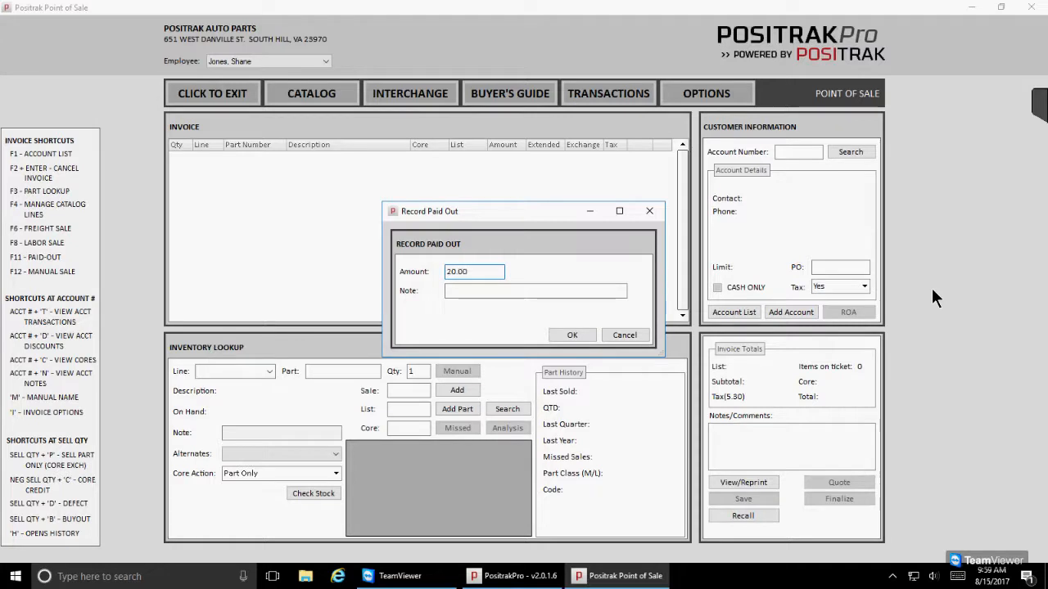
{"action": "key", "text": "Tab"}
{"action": "type", "text": "GAS FOR DEL"}
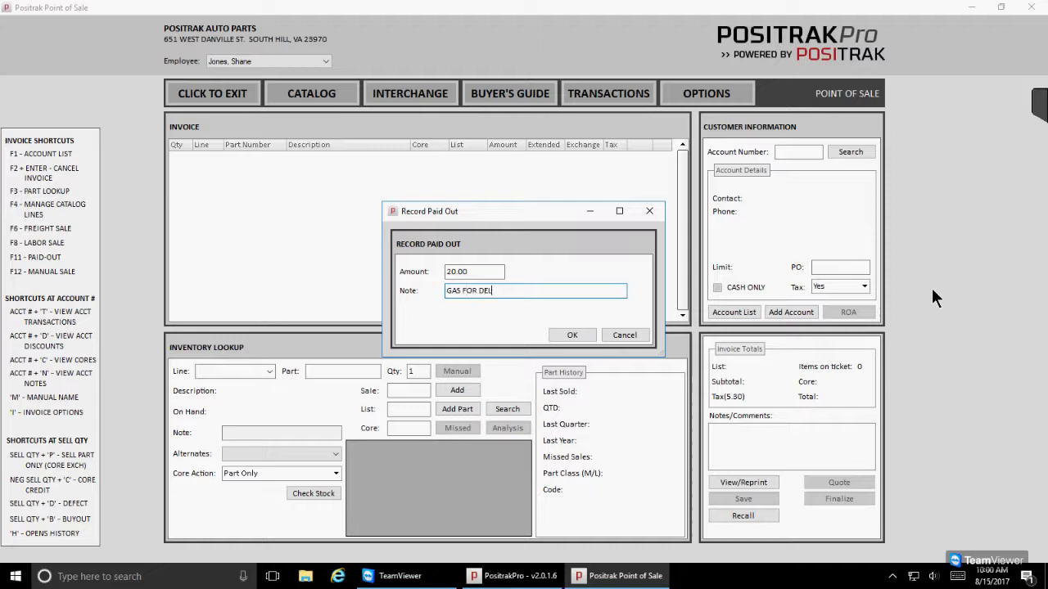
{"action": "type", "text": "IVERY TRUCK"}
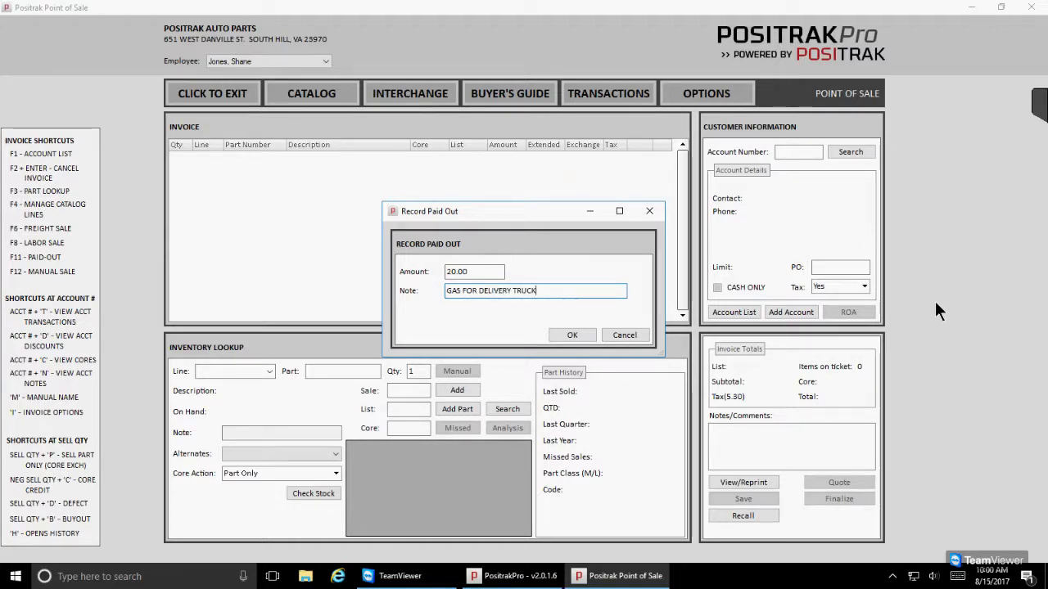
{"action": "left_click", "coordinate": [569, 335]}
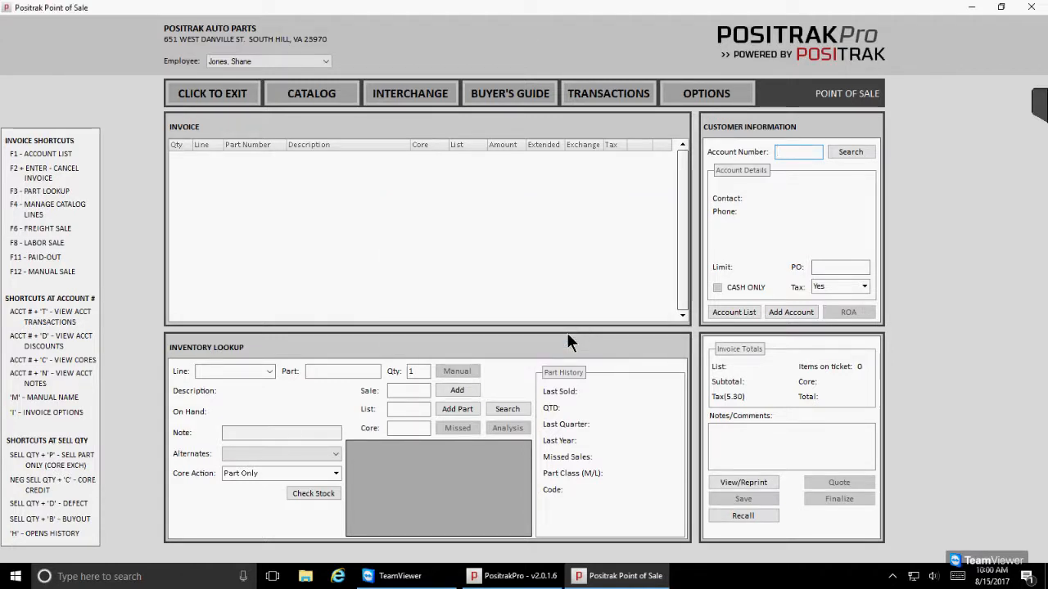
Enter a manual sale described as MANUAL SALE PART # 12345 at a sale price of 10.00, accepting the calculated cost and list price.
{"action": "key", "text": "F12"}
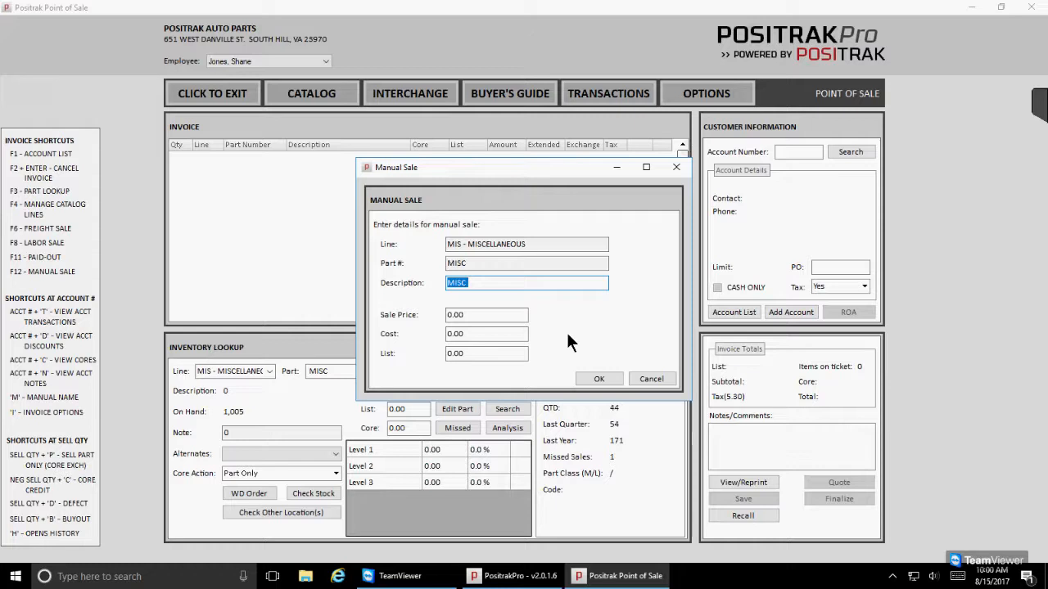
{"action": "type", "text": "MANUAL "}
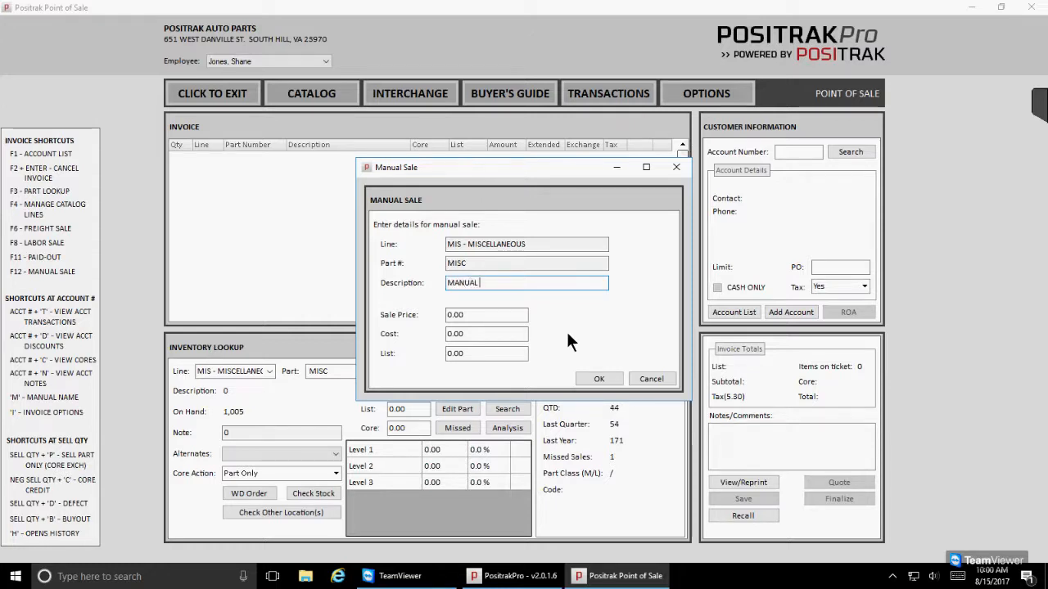
{"action": "type", "text": "SALE PART #"}
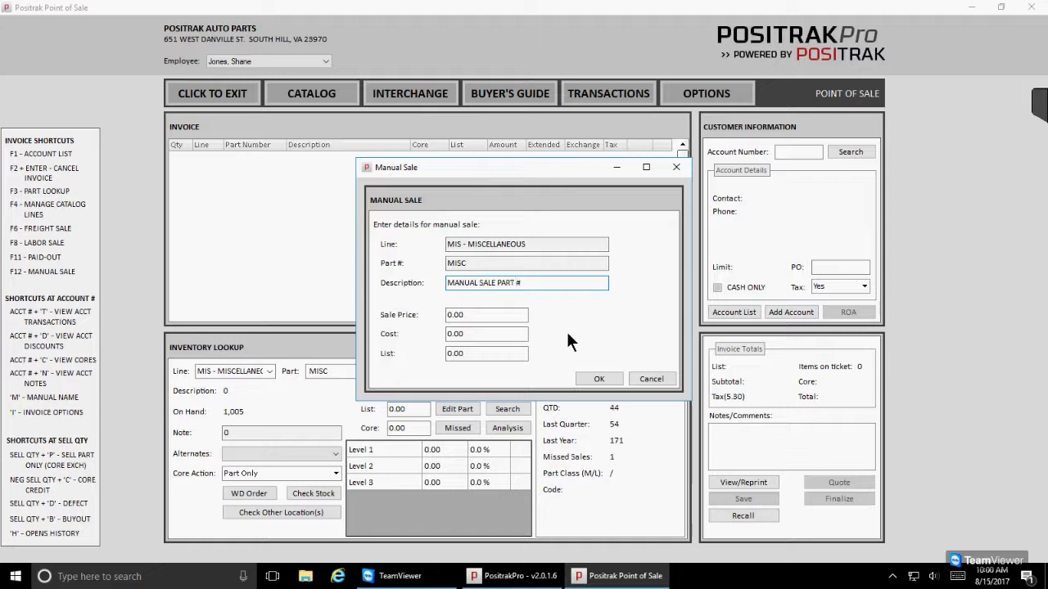
{"action": "type", "text": " 12345"}
{"action": "key", "text": "Tab"}
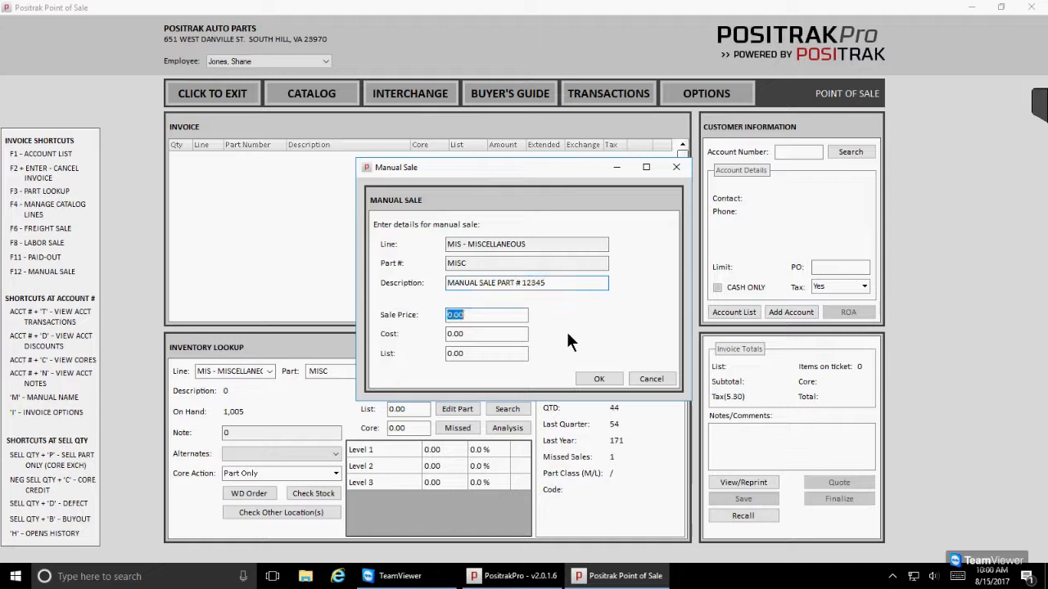
{"action": "type", "text": "1"}
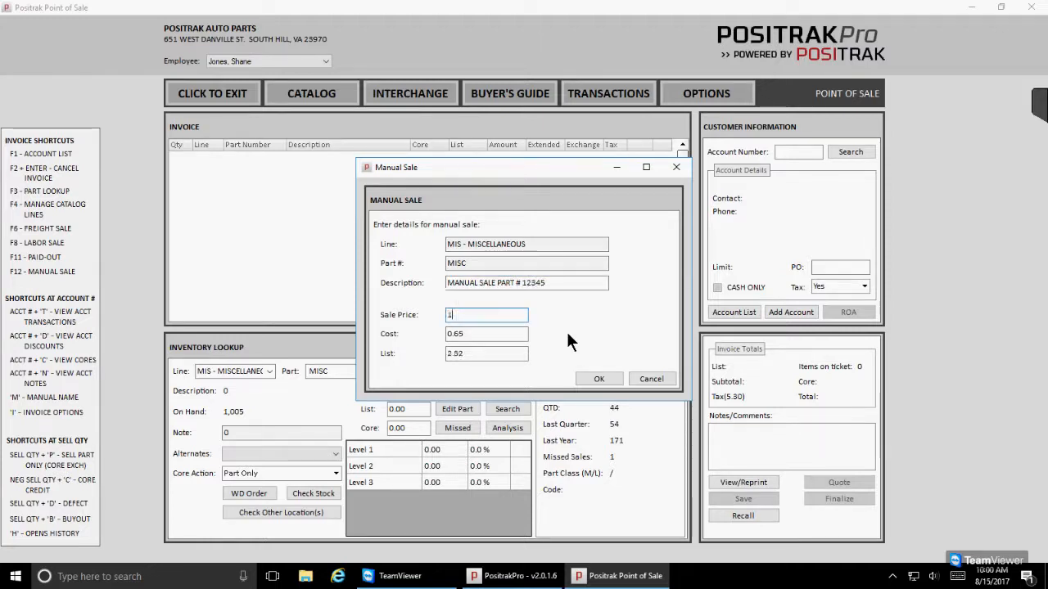
{"action": "type", "text": "0.00"}
{"action": "key", "text": "Tab"}
{"action": "key", "text": "Tab"}
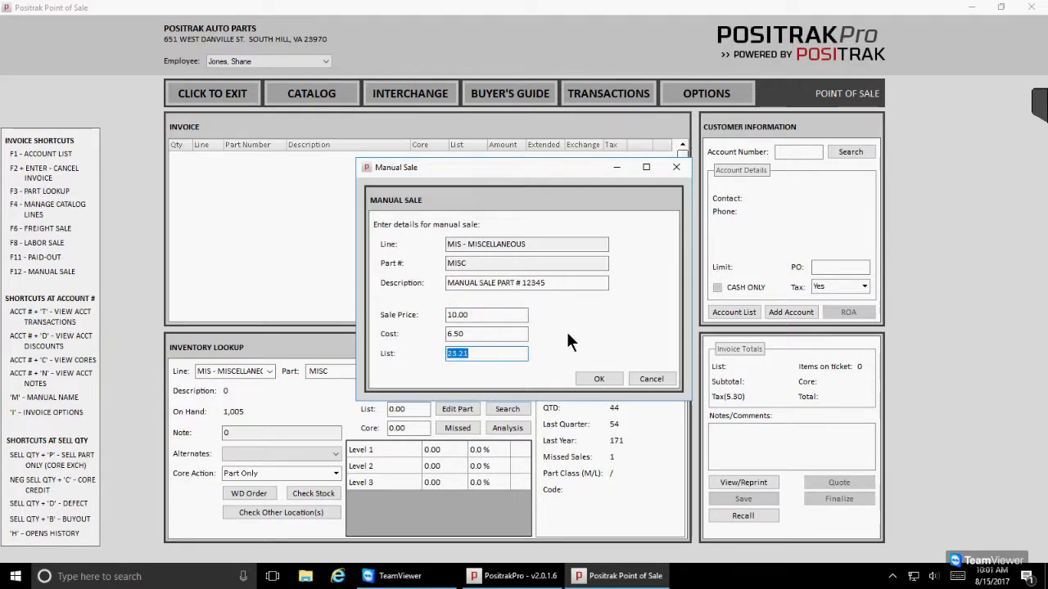
{"action": "key", "text": "Tab"}
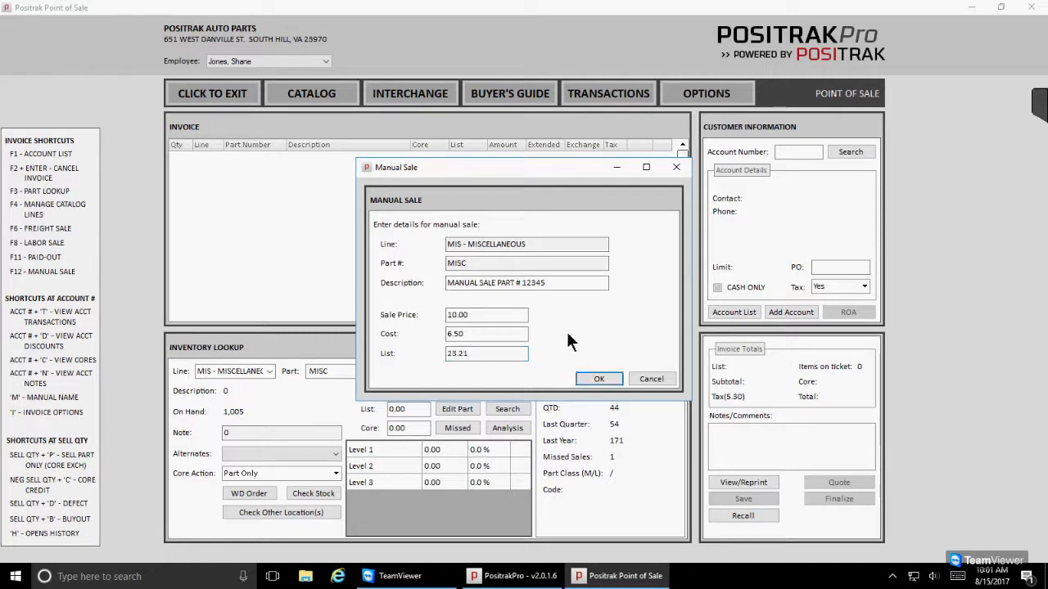
{"action": "key", "text": "Return"}
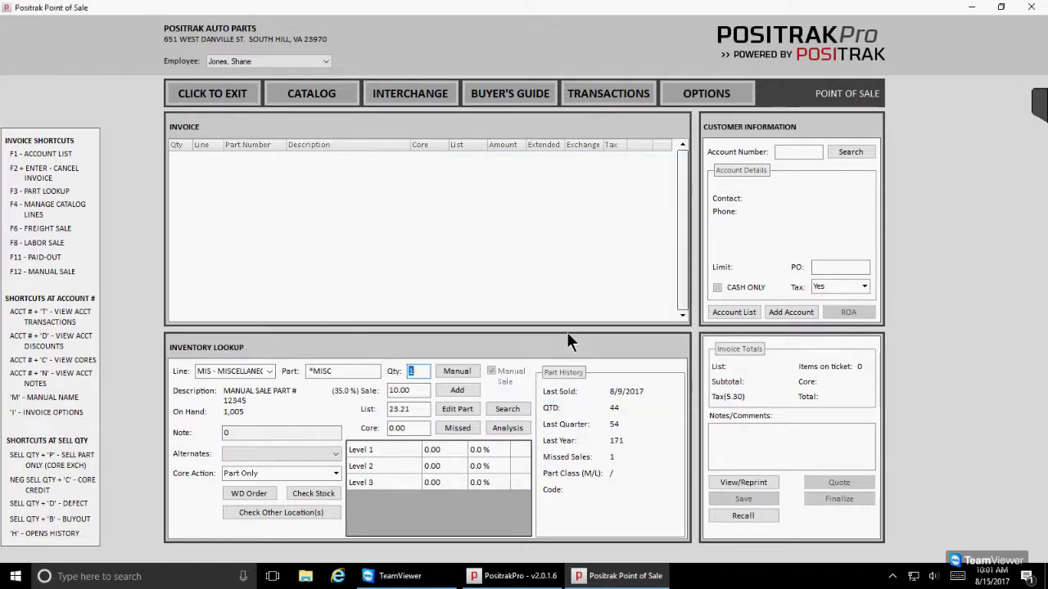